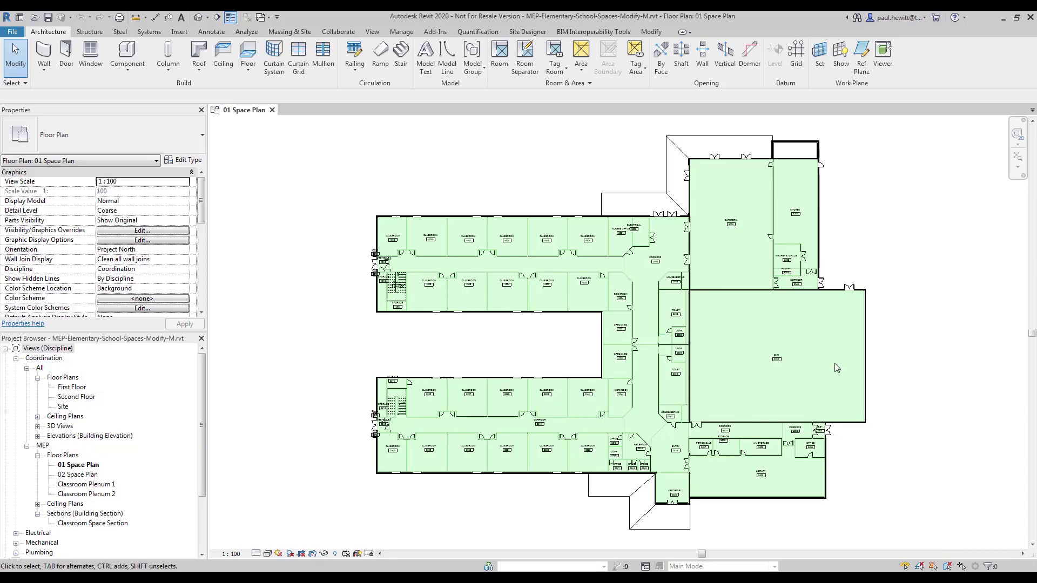
On 01 Space Plan, draw a north–south building section through the Gym, 3600, from above to below it
middle_click_drag(809, 379, 808, 379)
scroll(808, 378, "up", 4)
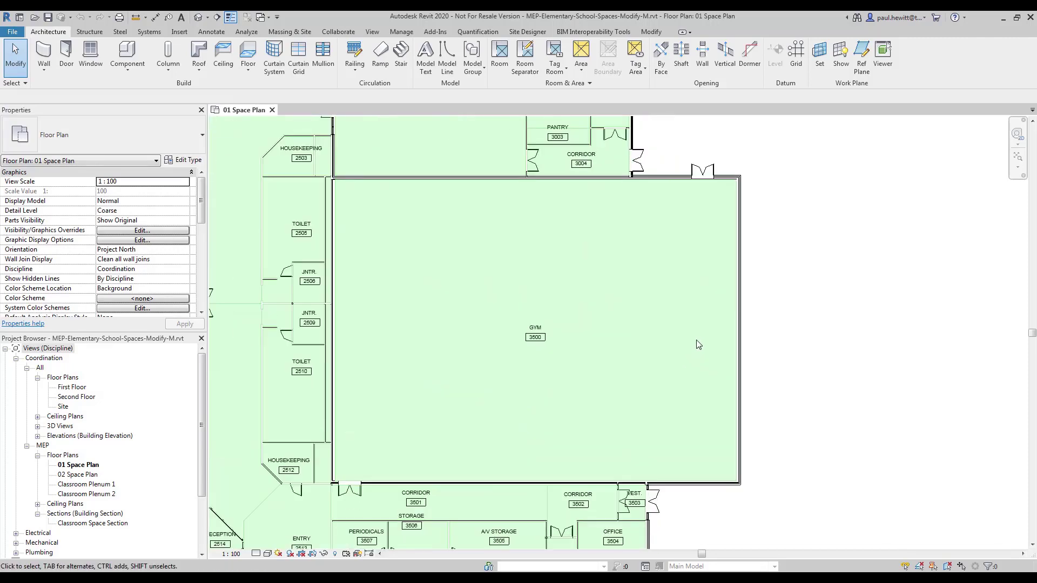
left_click(373, 32)
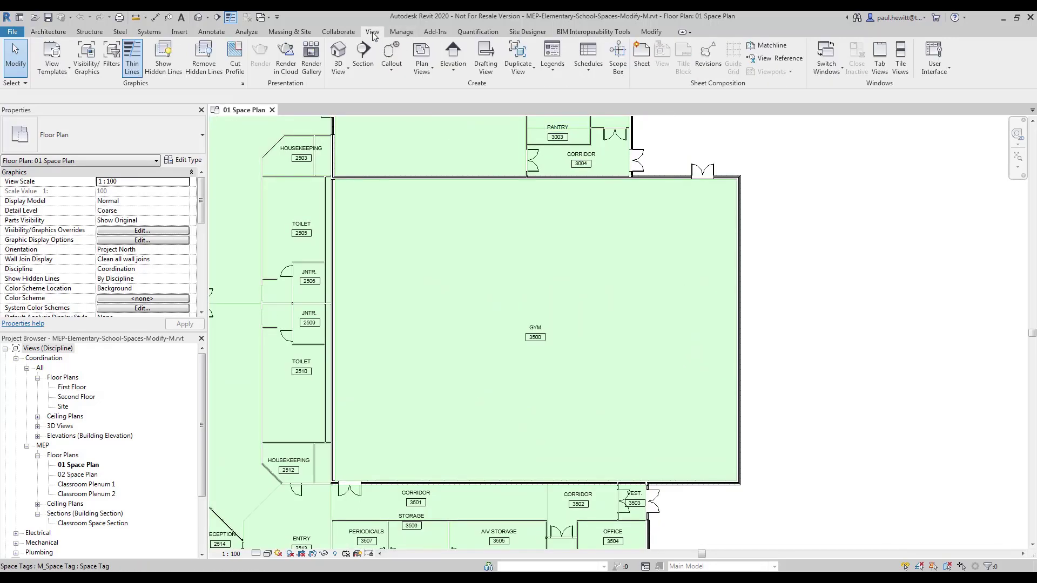
left_click(365, 54)
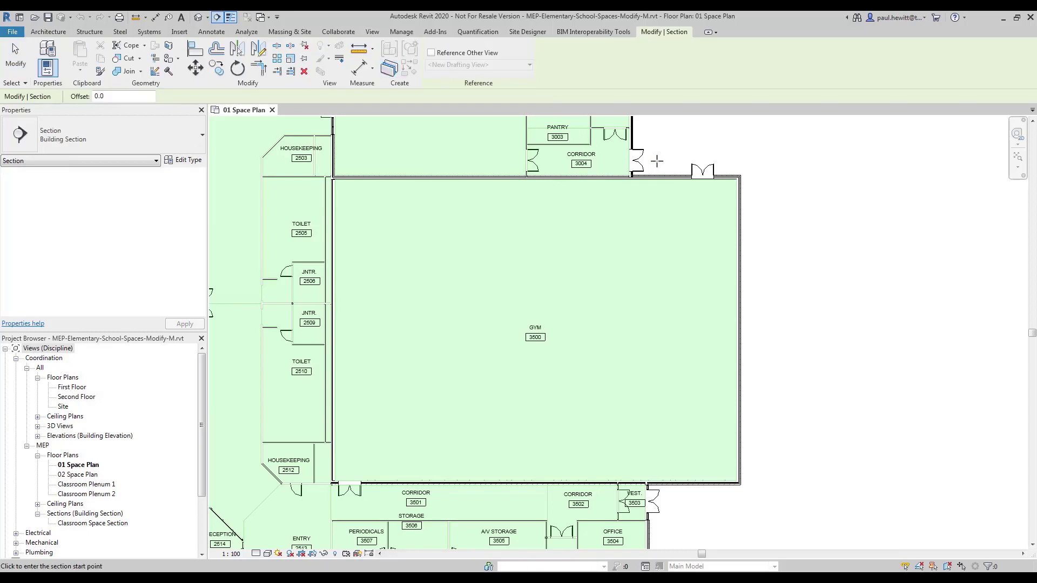
left_click(660, 158)
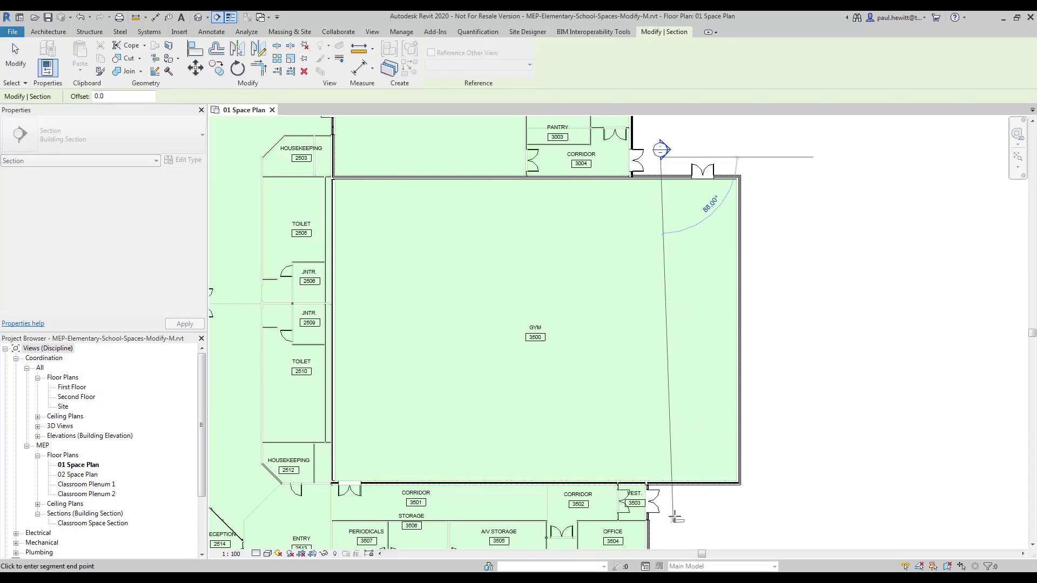
left_click(661, 500)
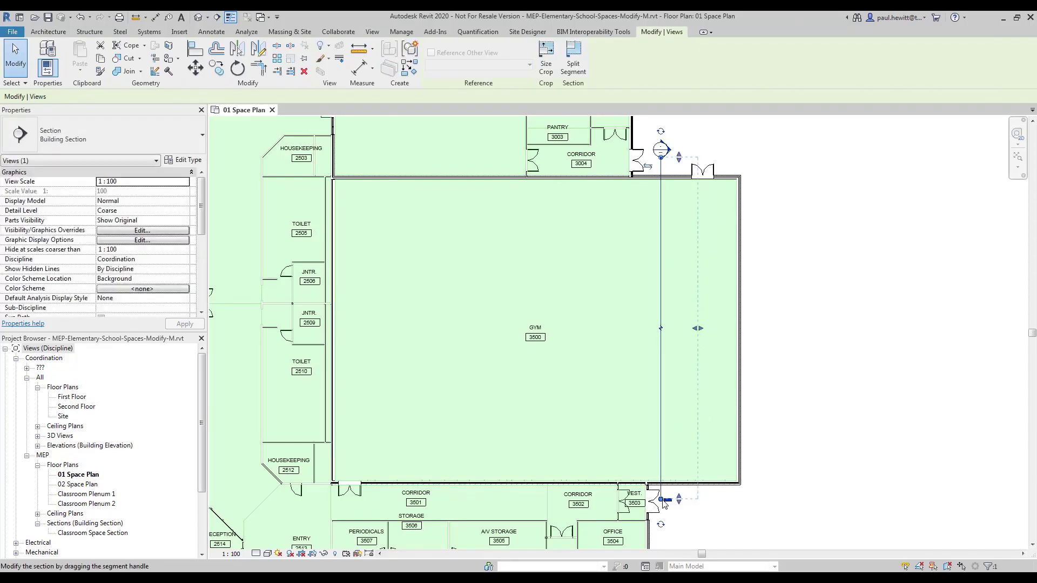
left_click(769, 193)
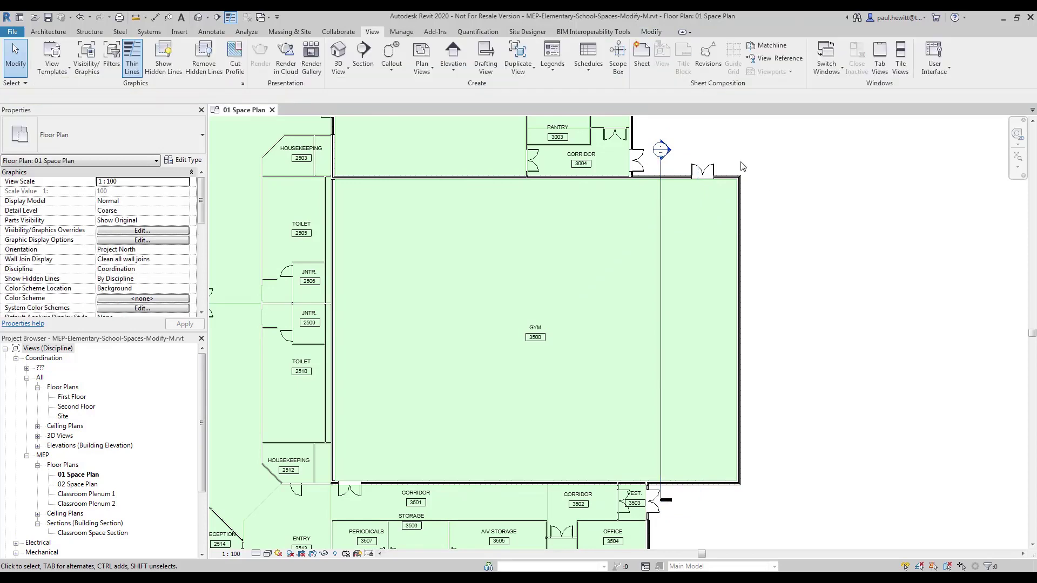
Open the new section view and set its Sub-Discipline to MEP
double_click(669, 153)
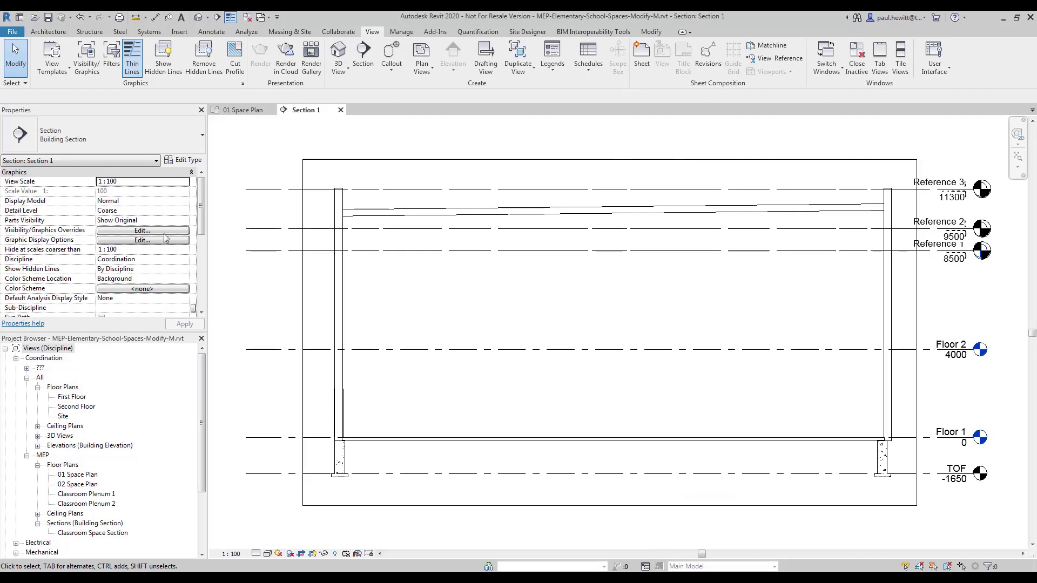
left_click(185, 311)
left_click(185, 309)
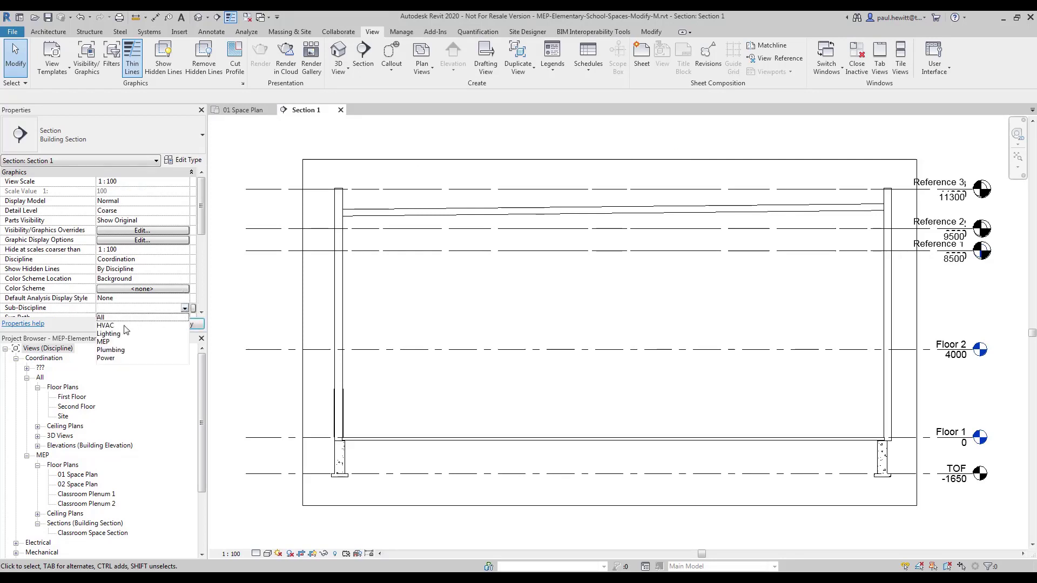
left_click(110, 343)
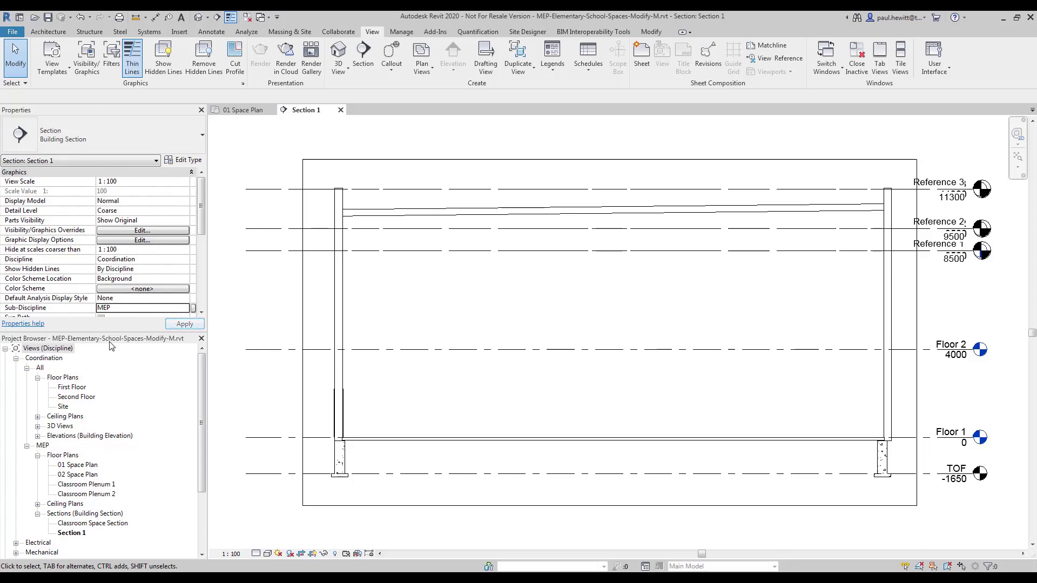
Rename the Section 1 view to Gym Section
right_click(71, 534)
left_click(105, 443)
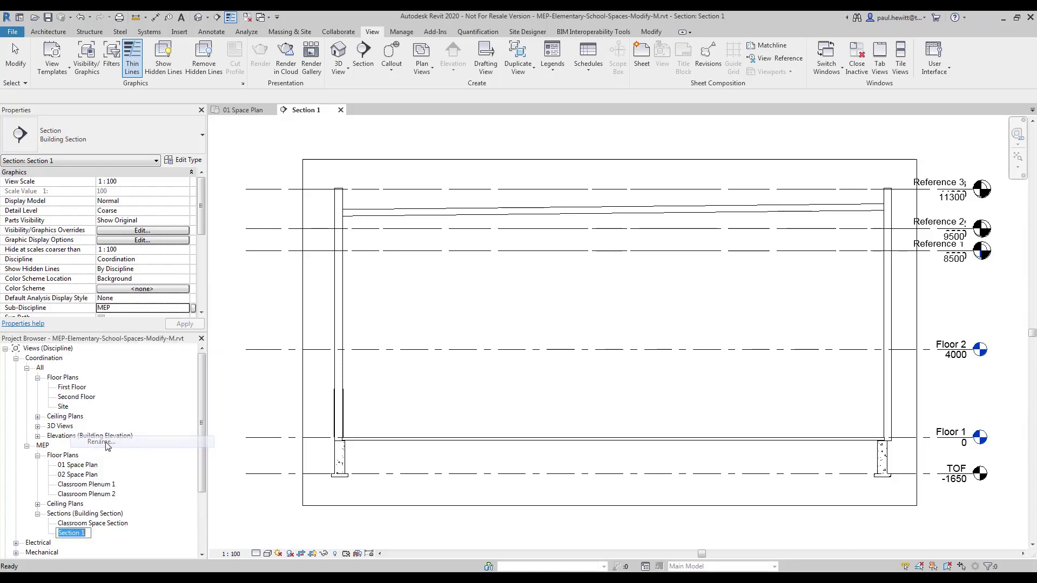
type("Gym S")
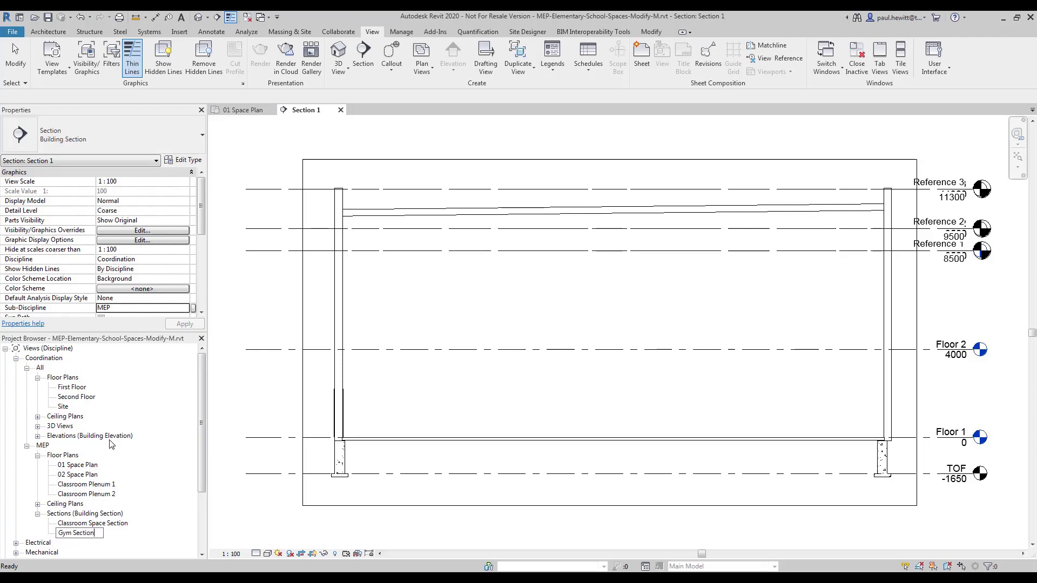
key("Return")
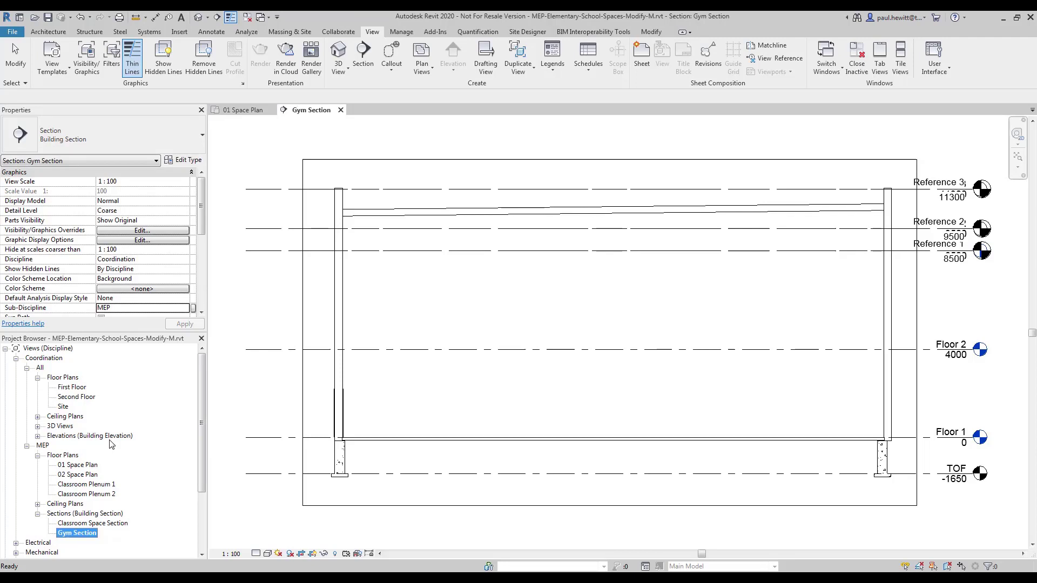
In Visibility/Graphics (VG), turn on the Interior subcategory of Spaces so the gym shows green
left_click(501, 320)
key("v")
key("v")
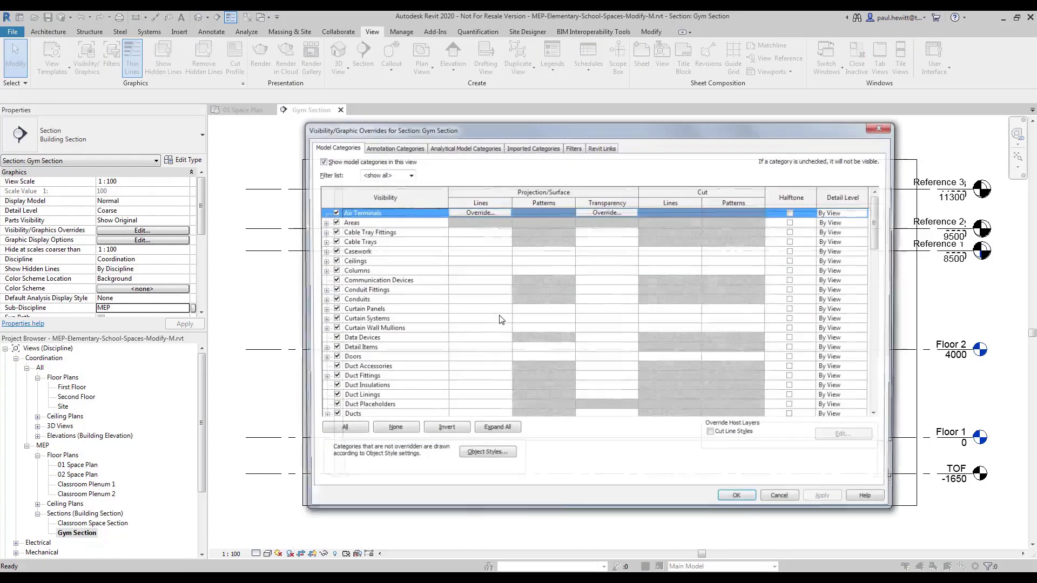
left_click_drag(878, 226, 882, 351)
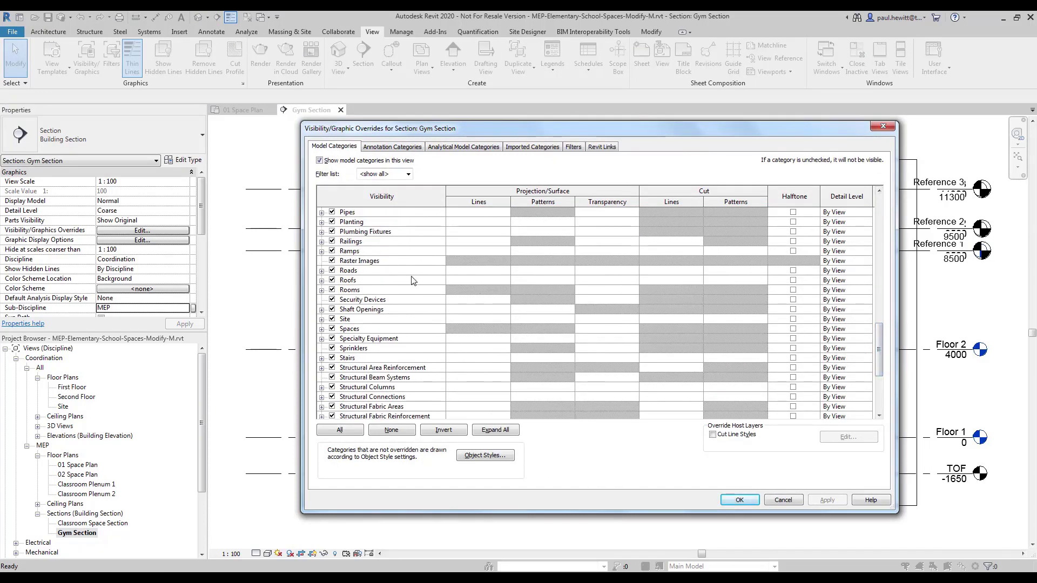
left_click(322, 329)
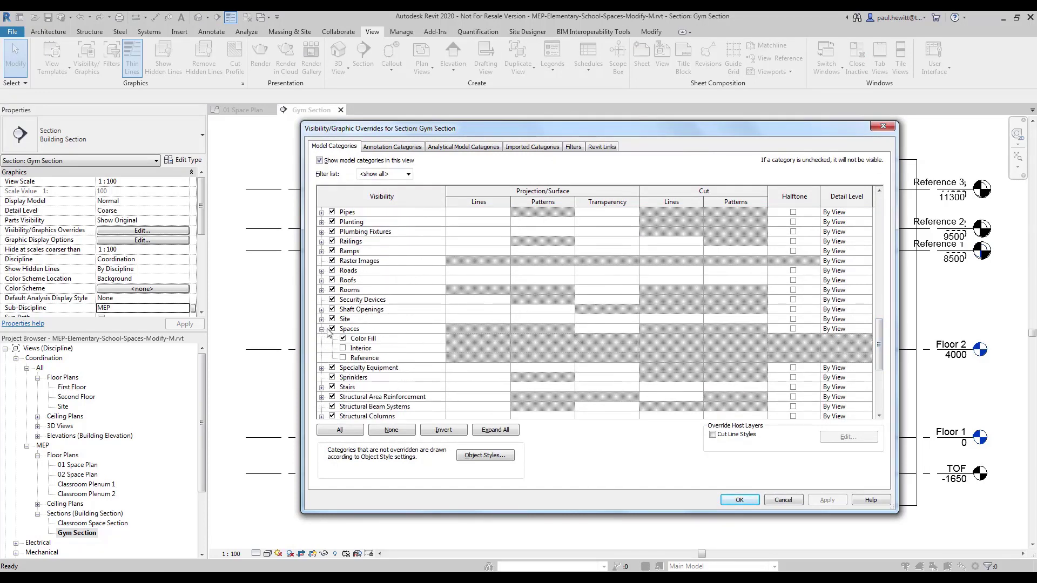
left_click(343, 348)
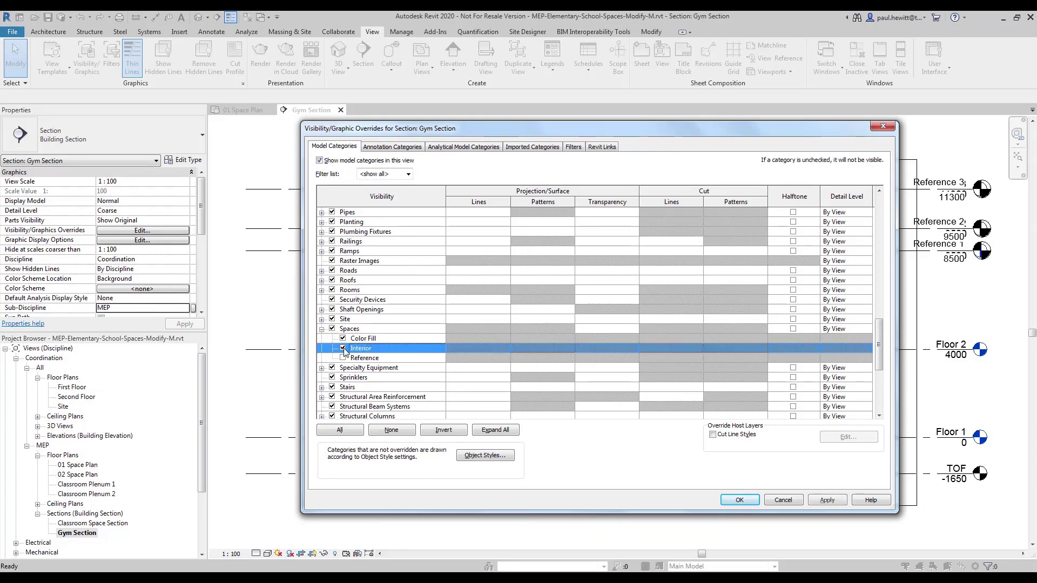
left_click(740, 499)
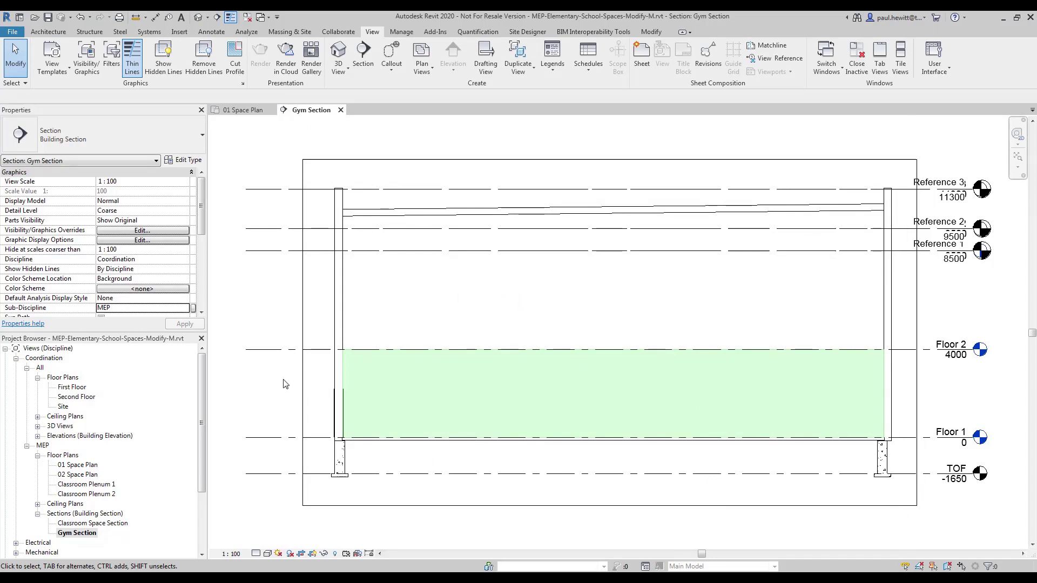
Create a view template named Space Section from the Gym Section view
right_click(87, 534)
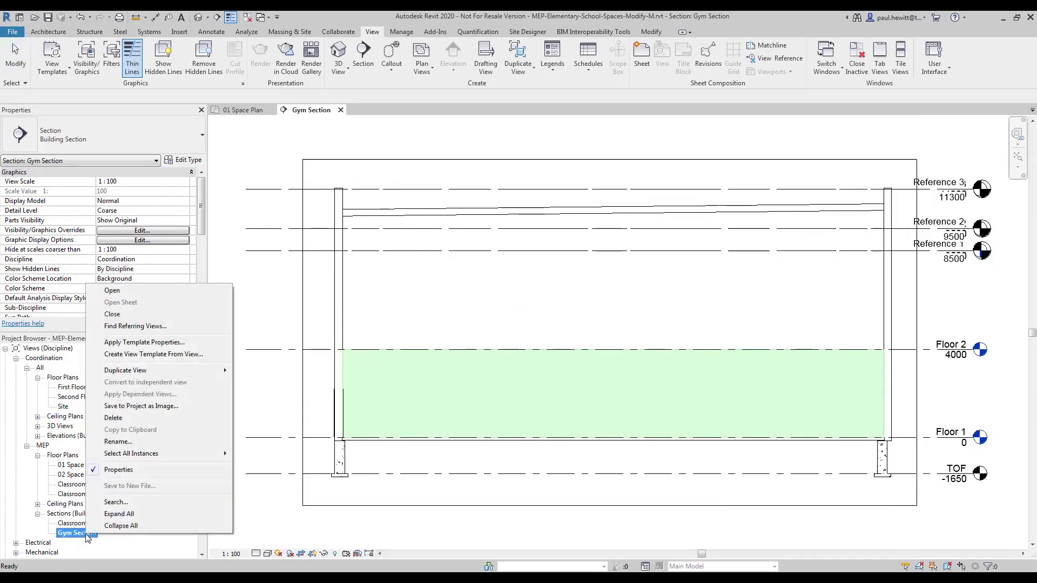
left_click(180, 356)
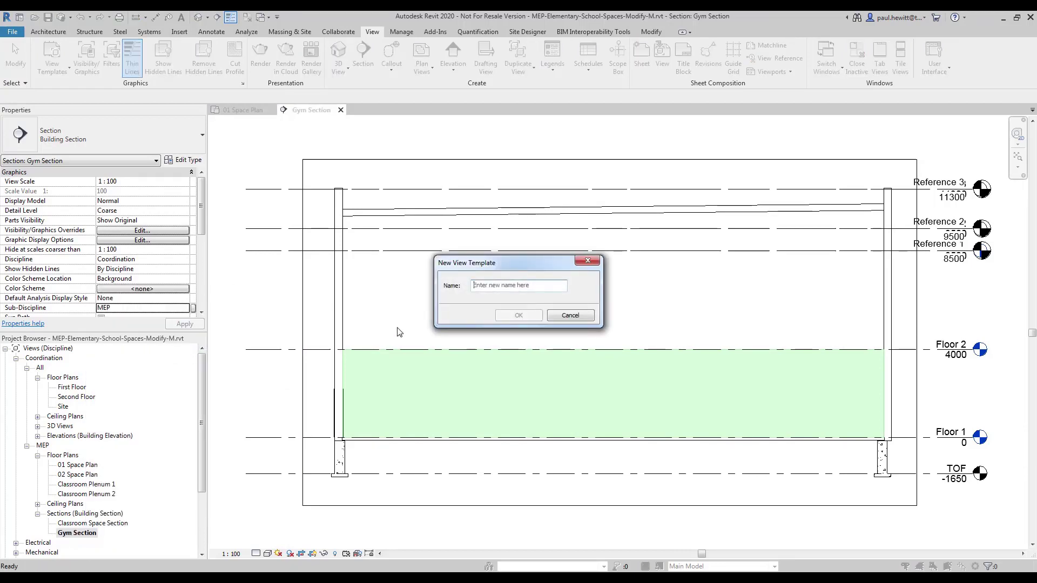
type("Space Section")
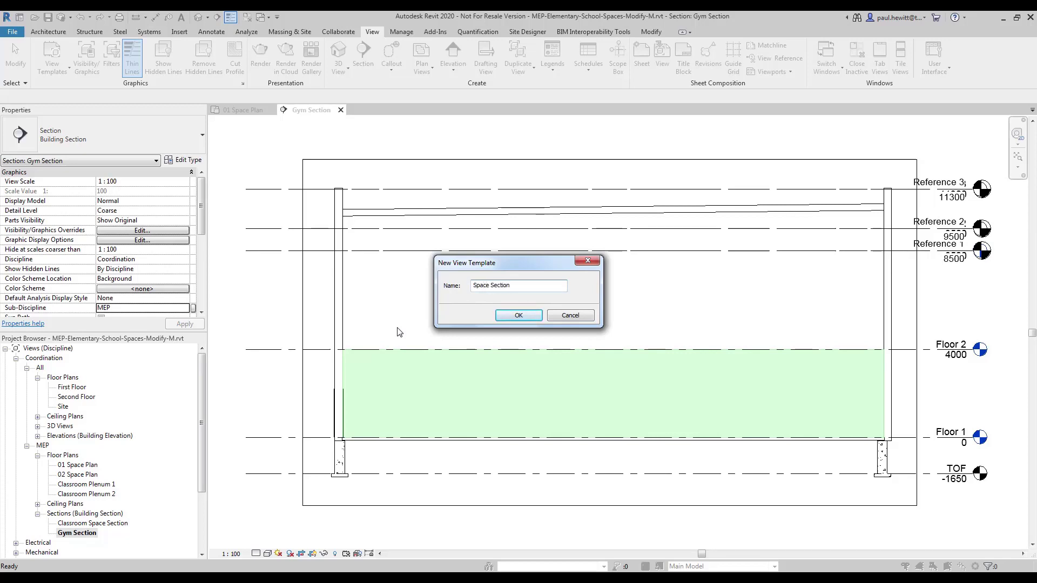
key("Return")
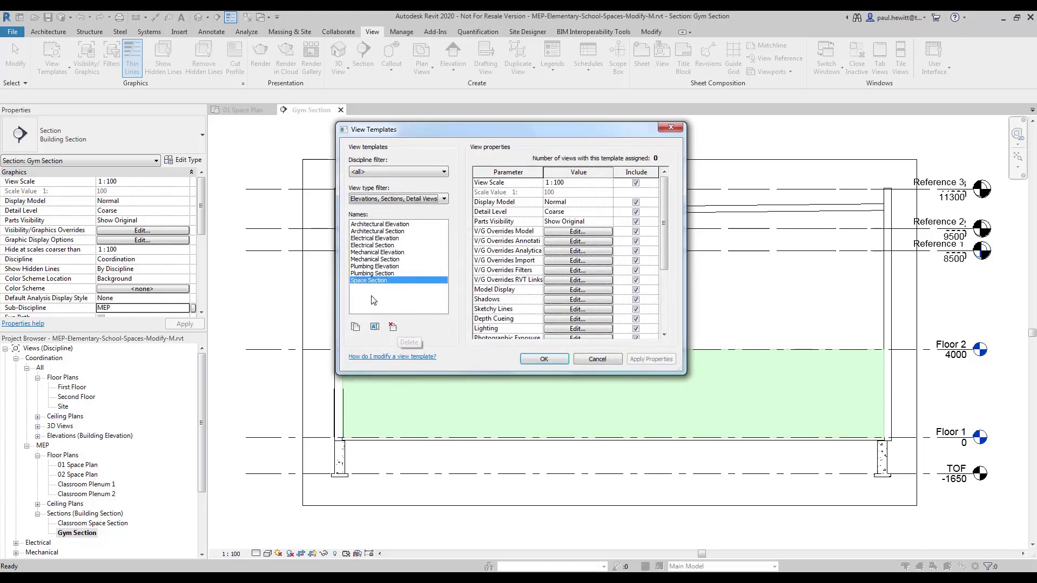
left_click(542, 359)
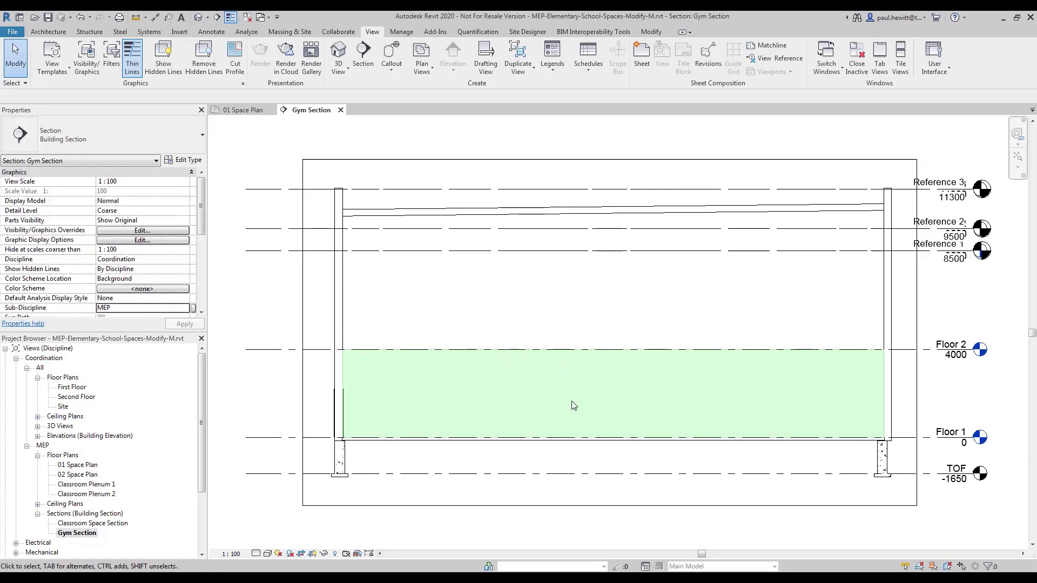
Set the gym space's Upper Limit to Reference 3 so it fills up to the roof
left_click(600, 379)
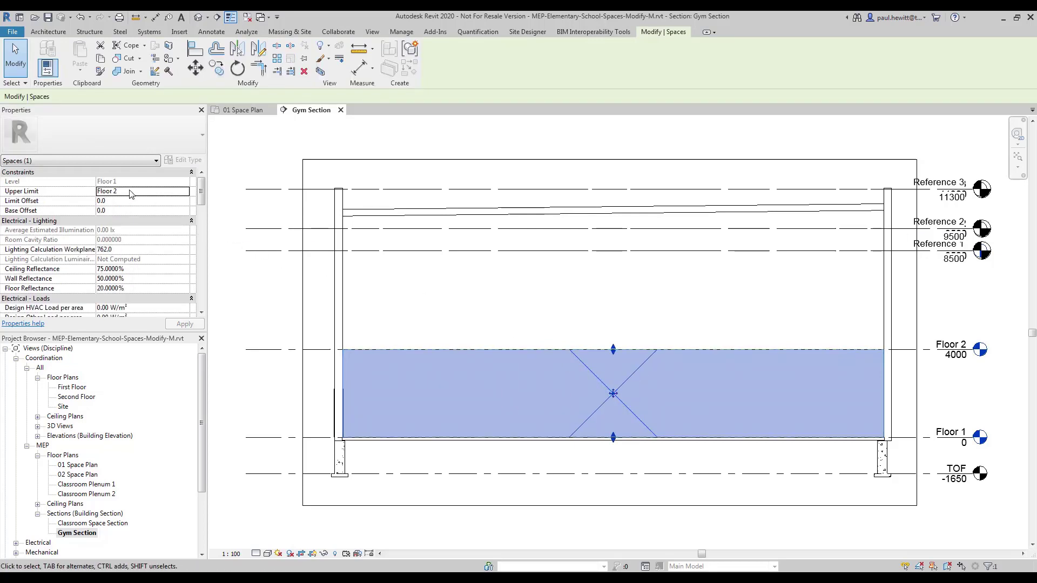
left_click(130, 191)
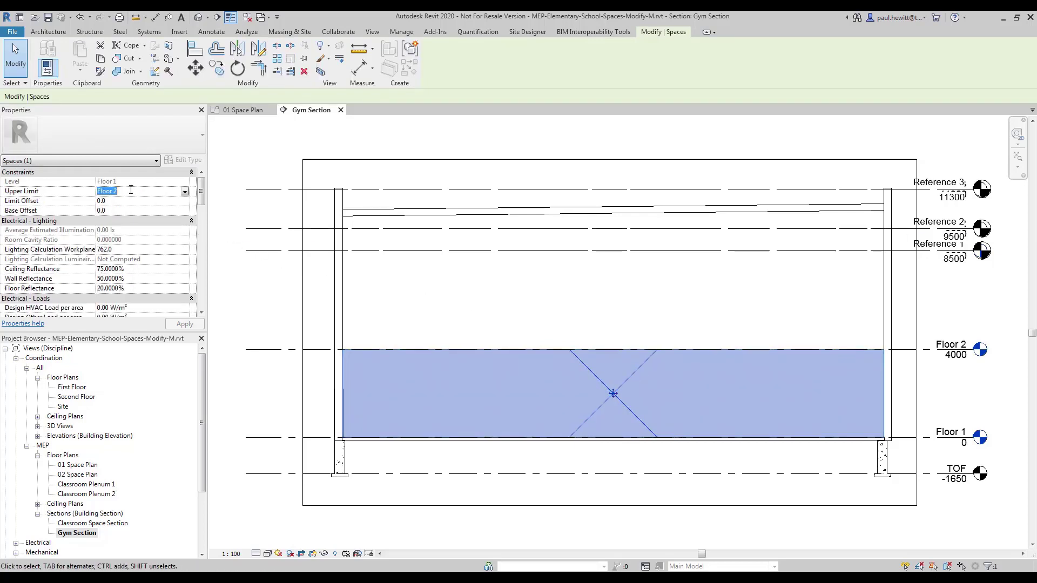
left_click(185, 191)
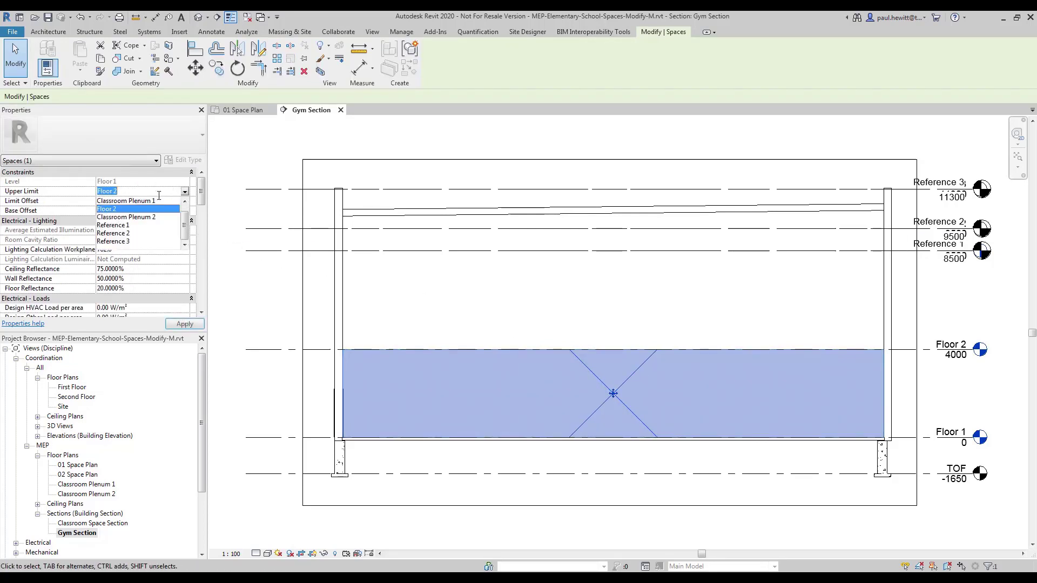
left_click(128, 242)
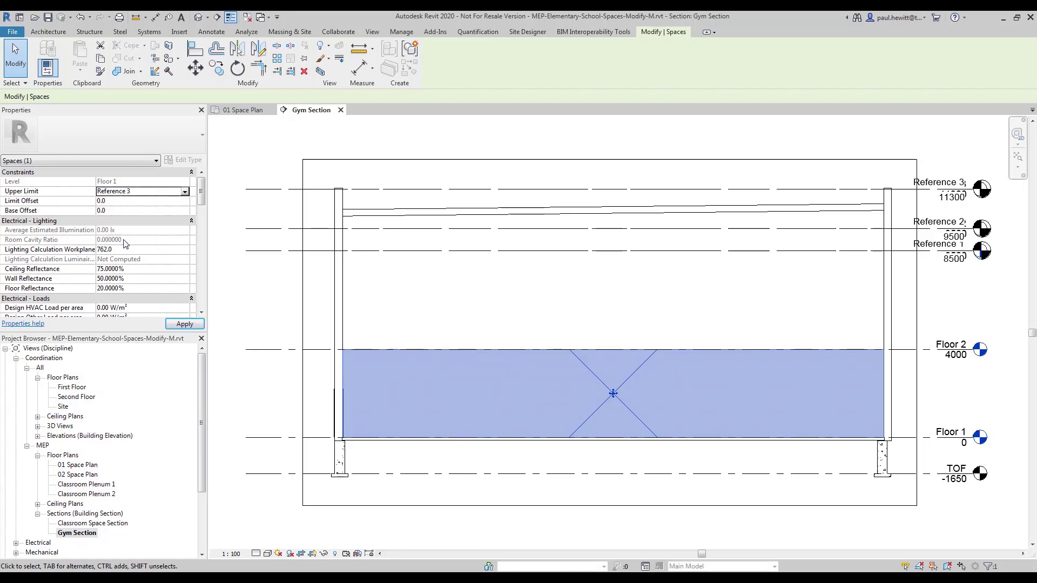
left_click(186, 324)
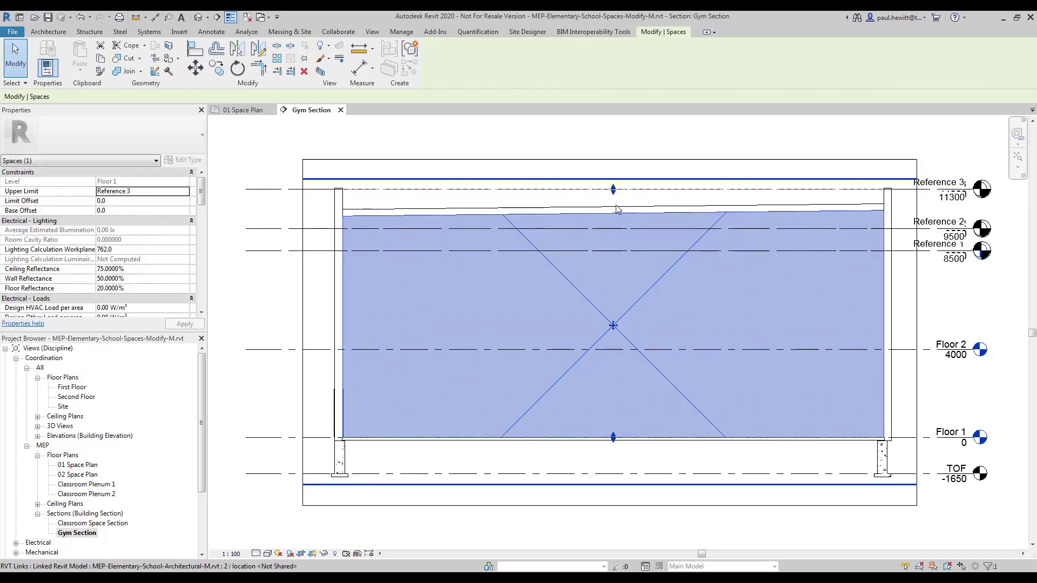
Back on 01 Space Plan, start a new section with its start point west of the Cafeteria, 3000
left_click(243, 110)
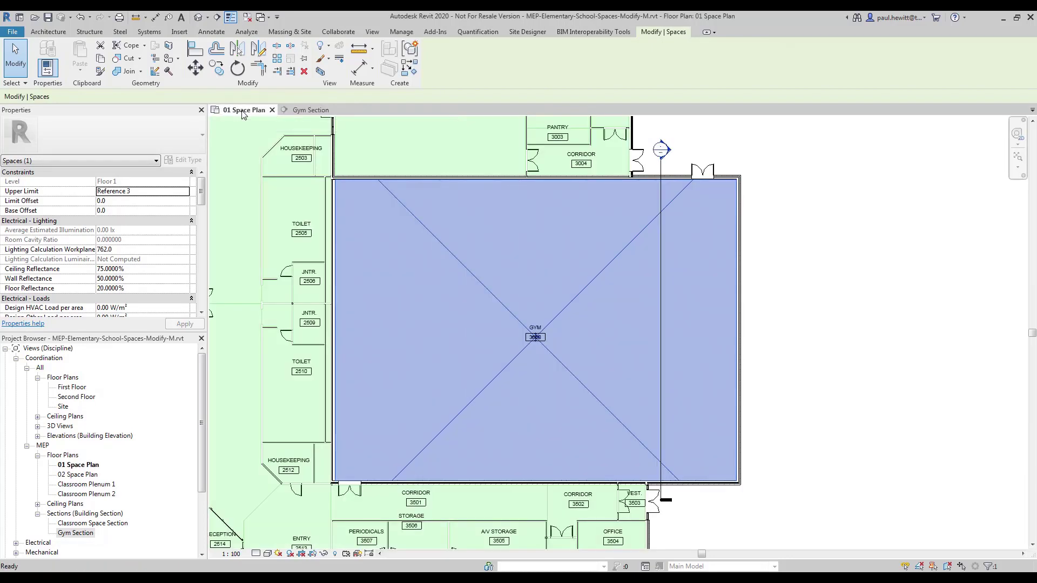
left_click(799, 241)
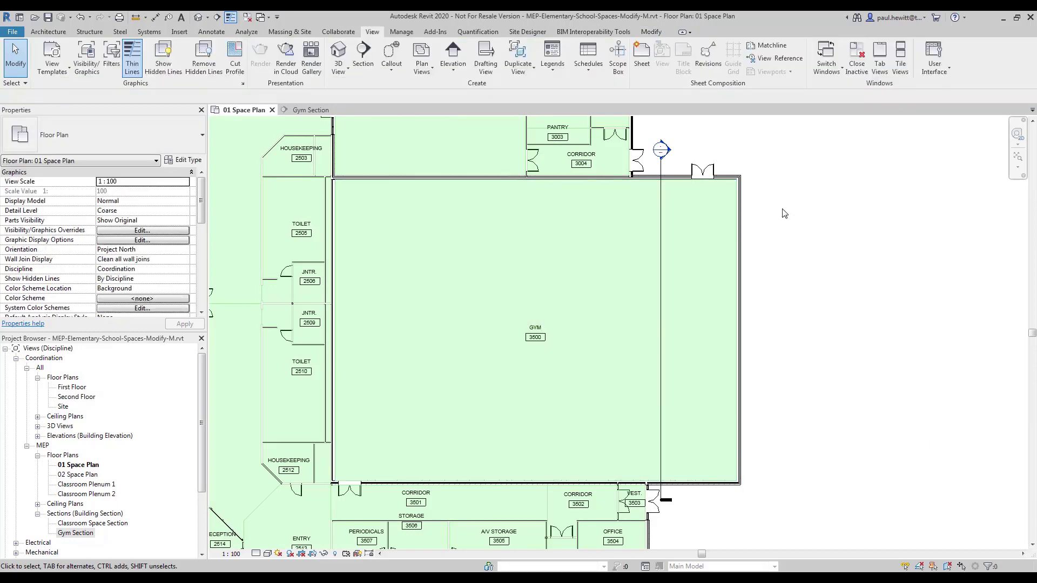
middle_click_drag(791, 250, 900, 484)
scroll(899, 482, "up", 2)
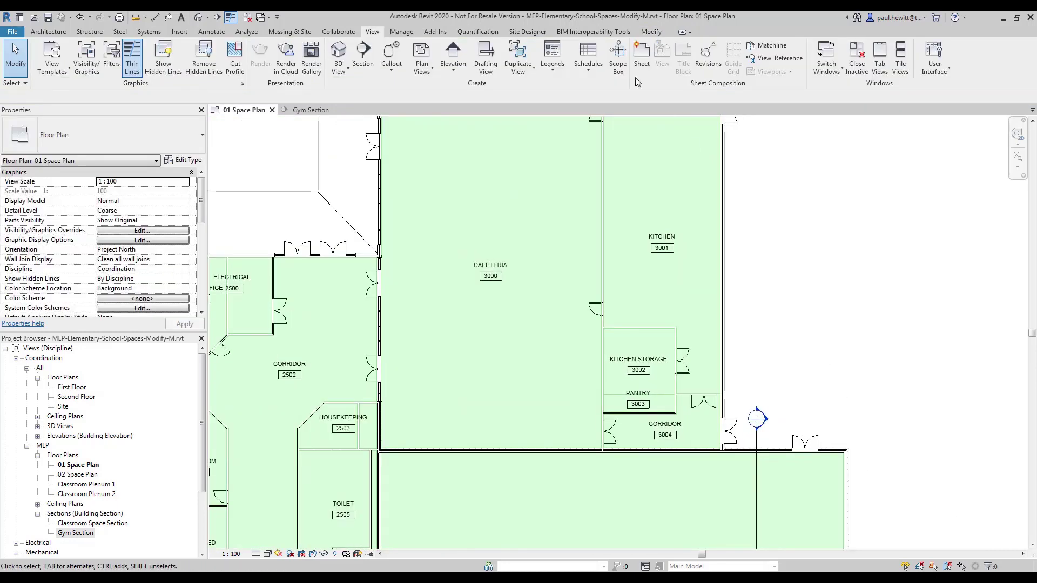
left_click(363, 54)
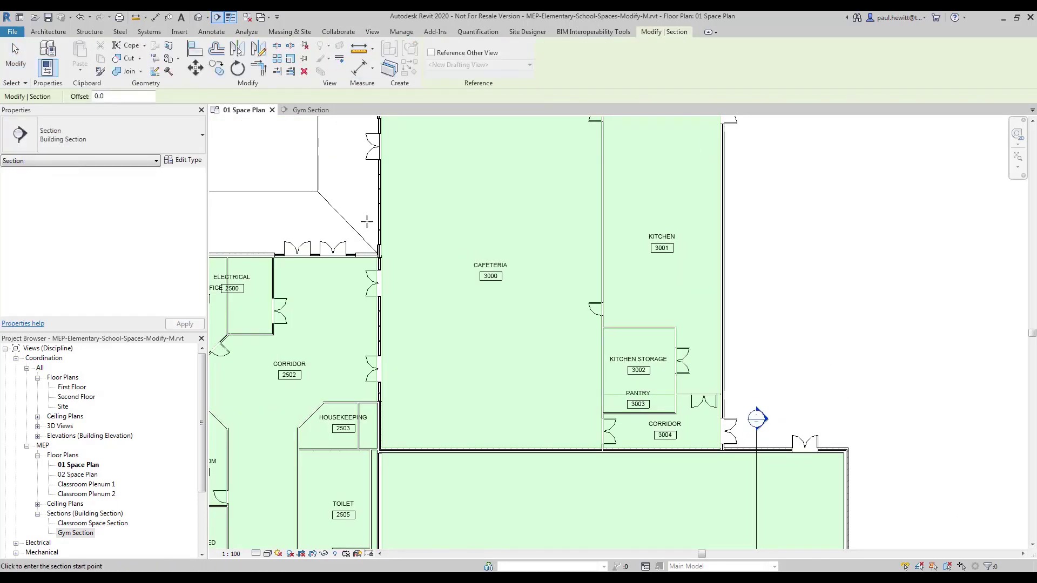
left_click(363, 221)
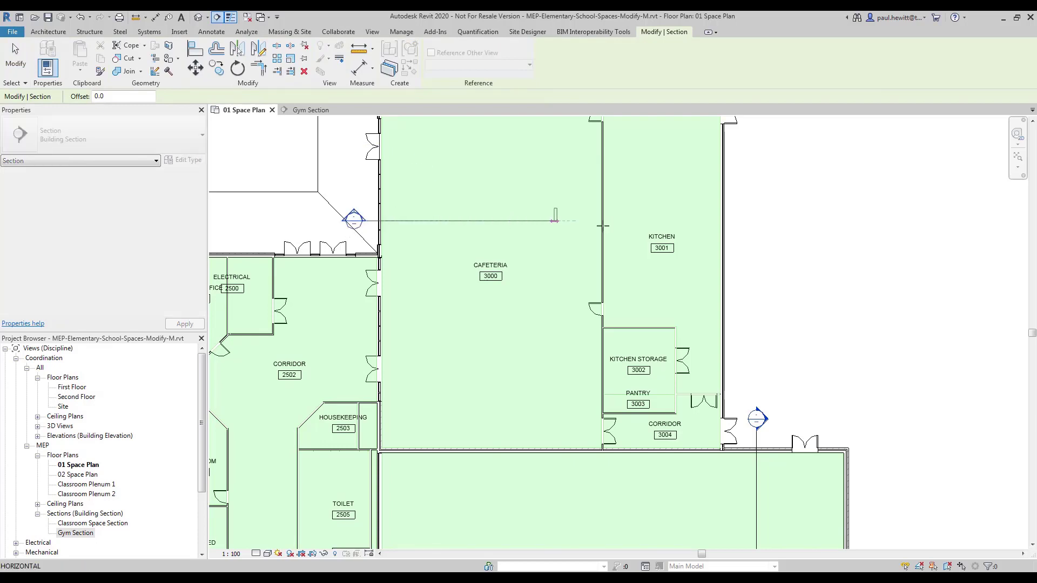
End the section past the kitchen and open the resulting Section 1 view
left_click(747, 221)
key("Escape")
key("Escape")
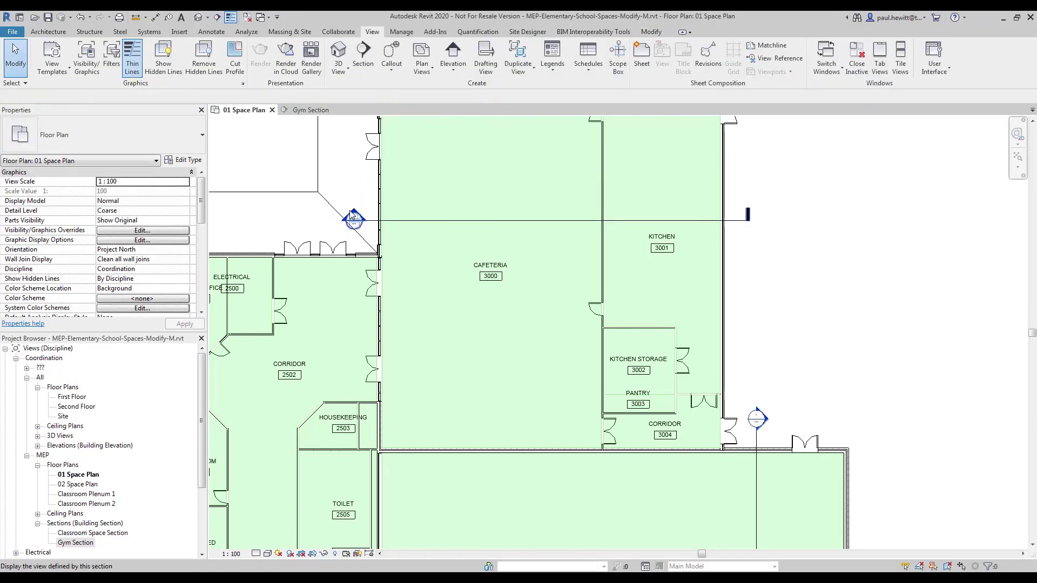
double_click(353, 217)
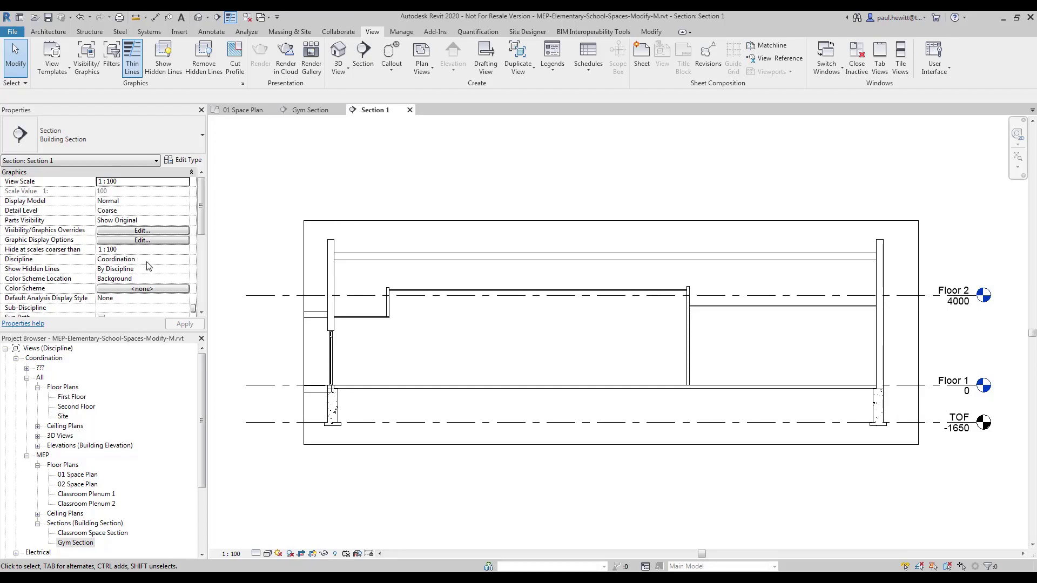
scroll(200, 248, "down", 3)
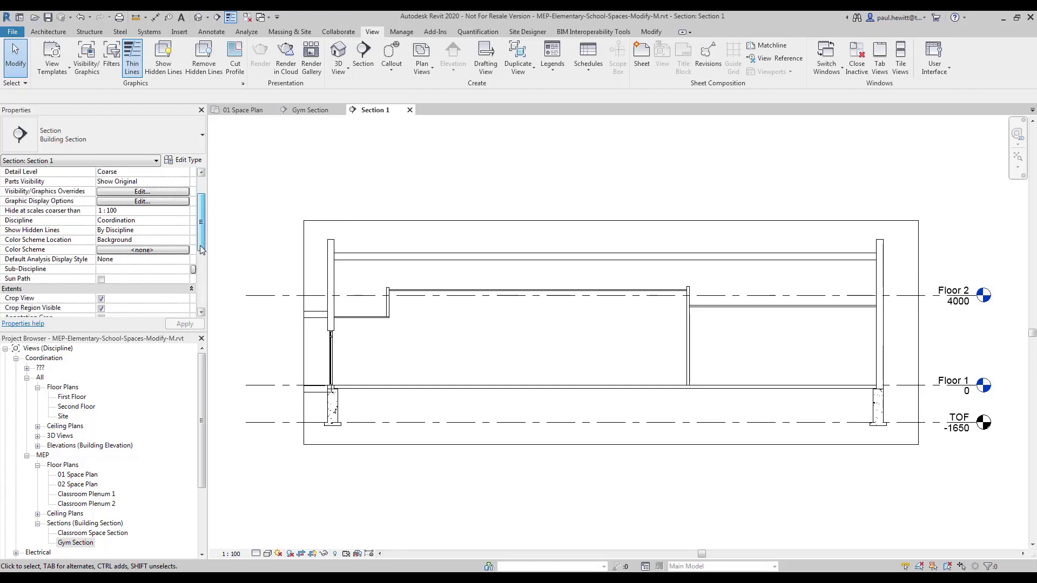
left_click_drag(200, 246, 200, 288)
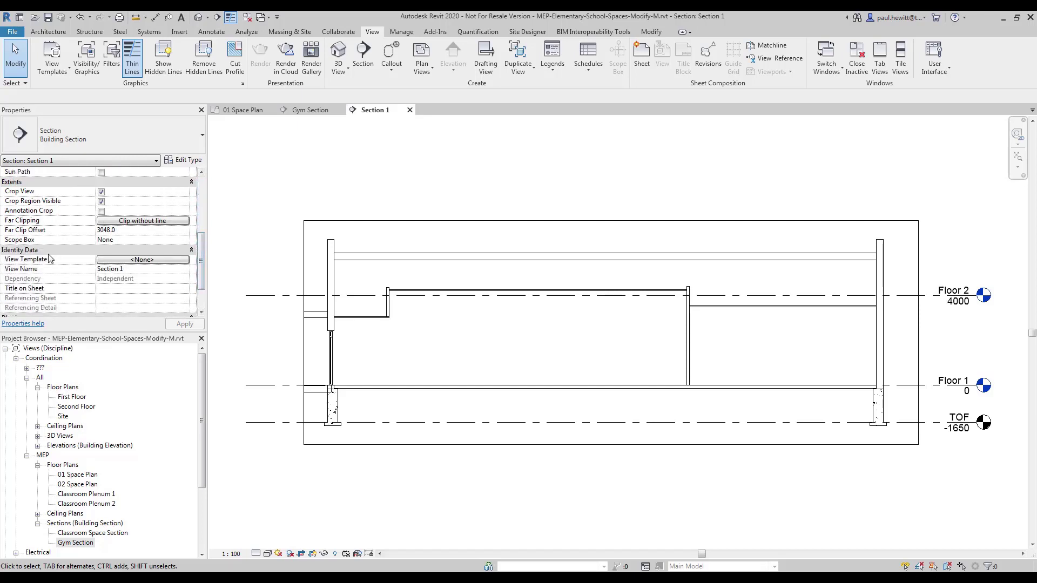
Apply the Space Section view template to the new section
left_click(150, 261)
left_click(370, 288)
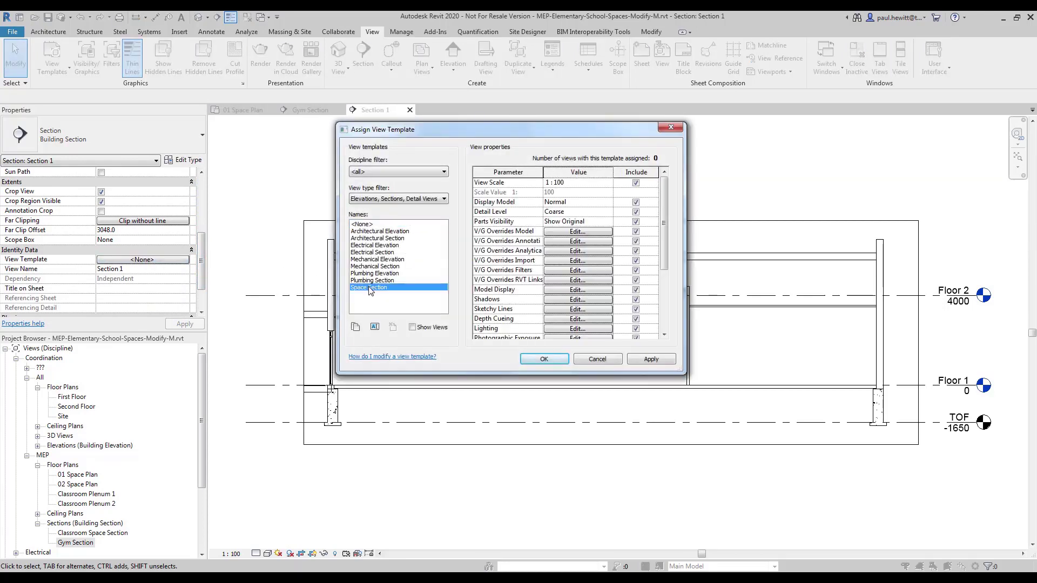
left_click(537, 358)
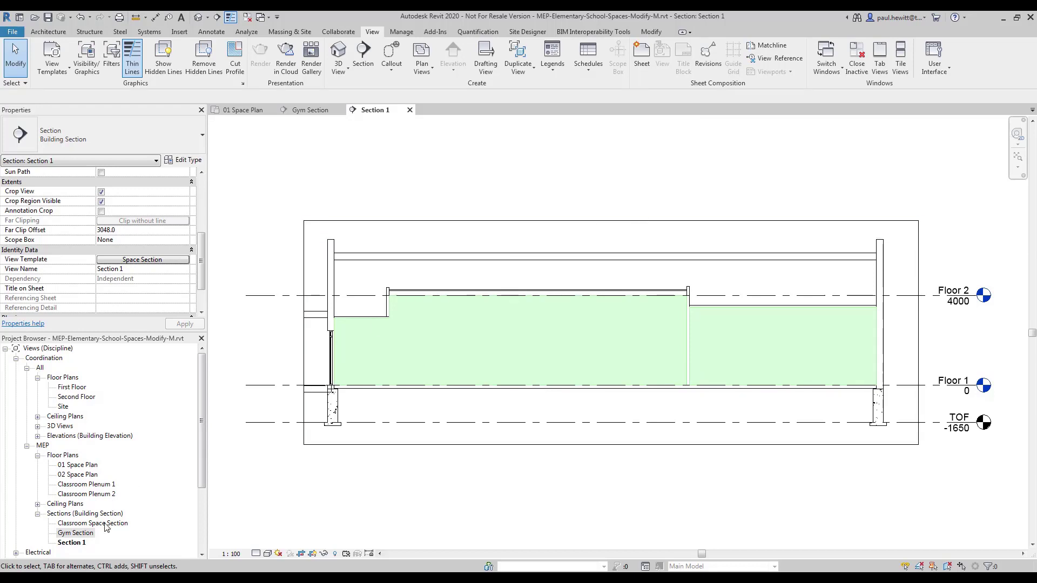
Rename the Section 1 view to Cafeteria Section
left_click(76, 544)
right_click(76, 546)
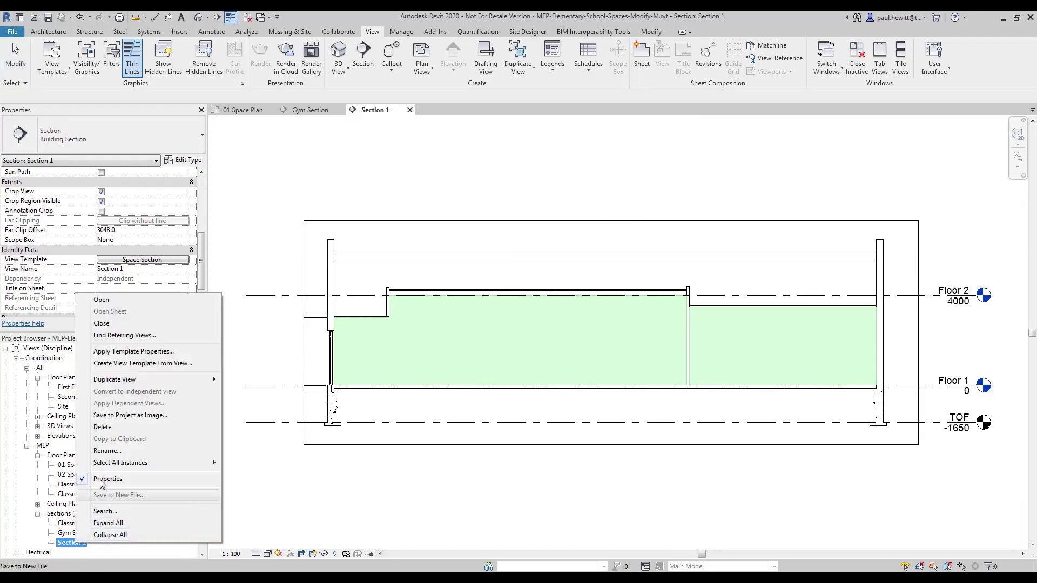
left_click(108, 453)
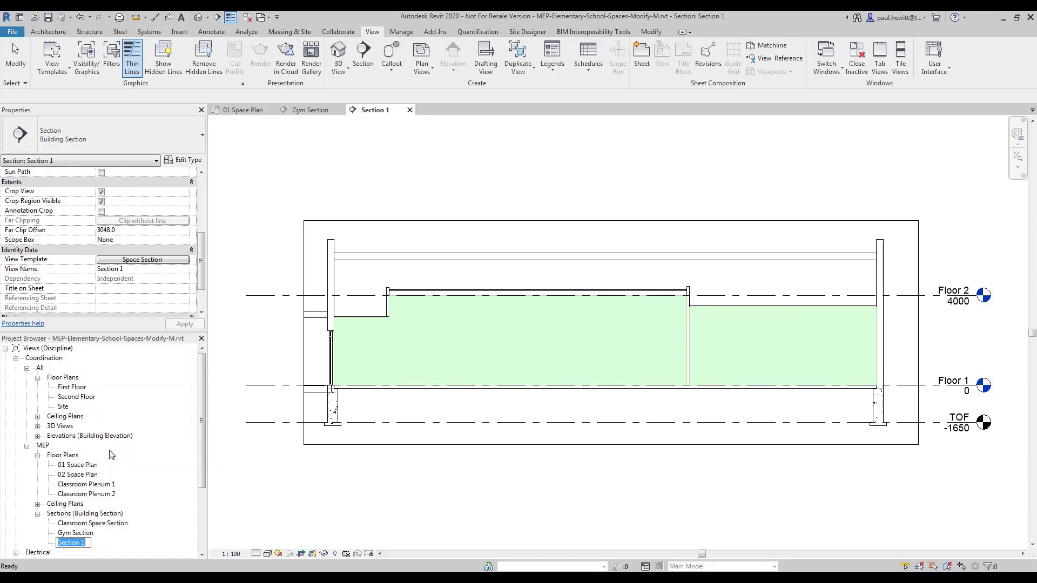
type("Cafeteria Sectio")
key("Return")
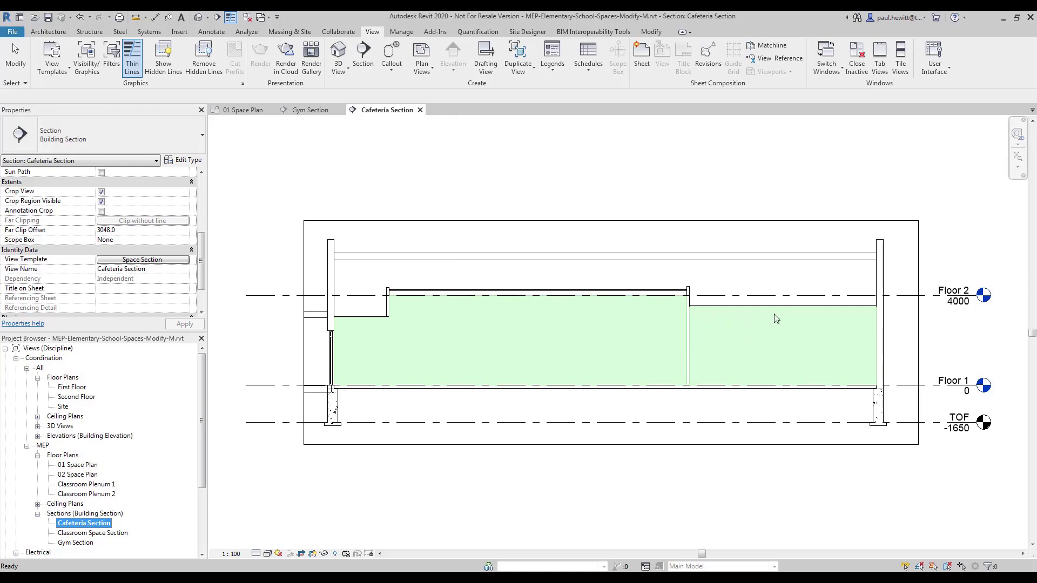
Select the cafeteria space in the Cafeteria Section
scroll(776, 305, "up", 3)
middle_click_drag(493, 259, 745, 271)
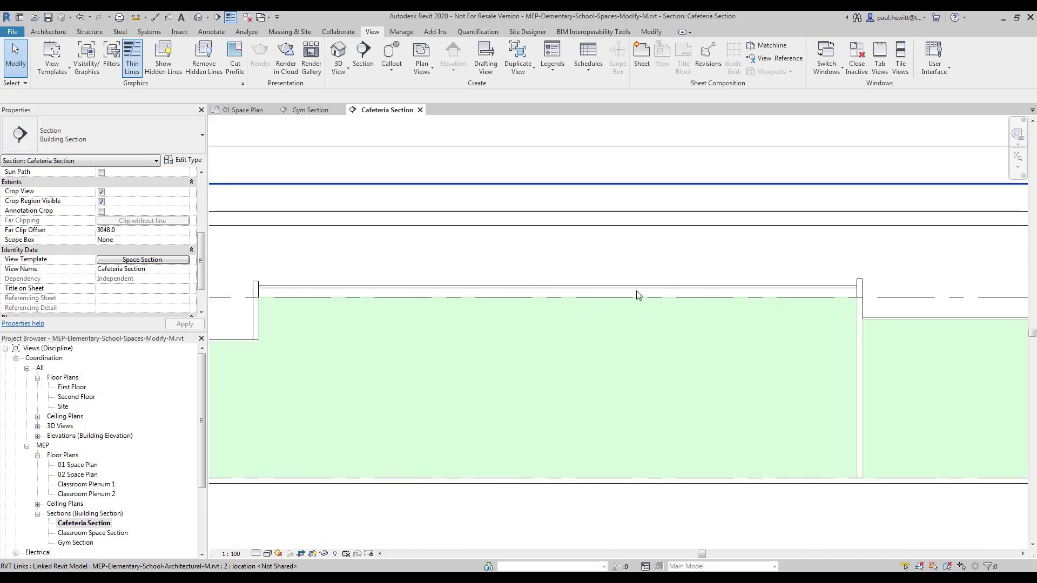
left_click(358, 311)
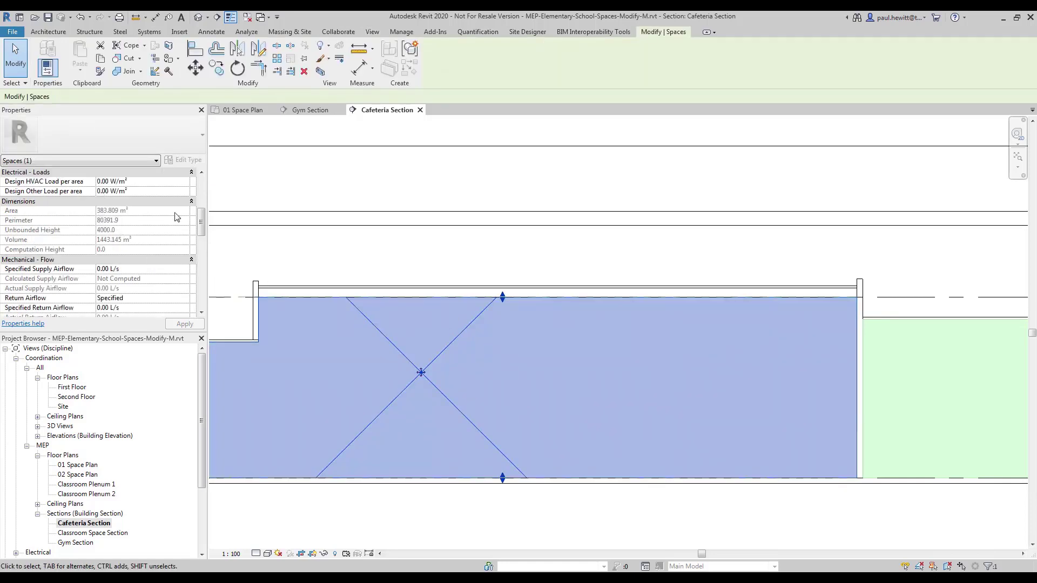
scroll(200, 183, "up", 4)
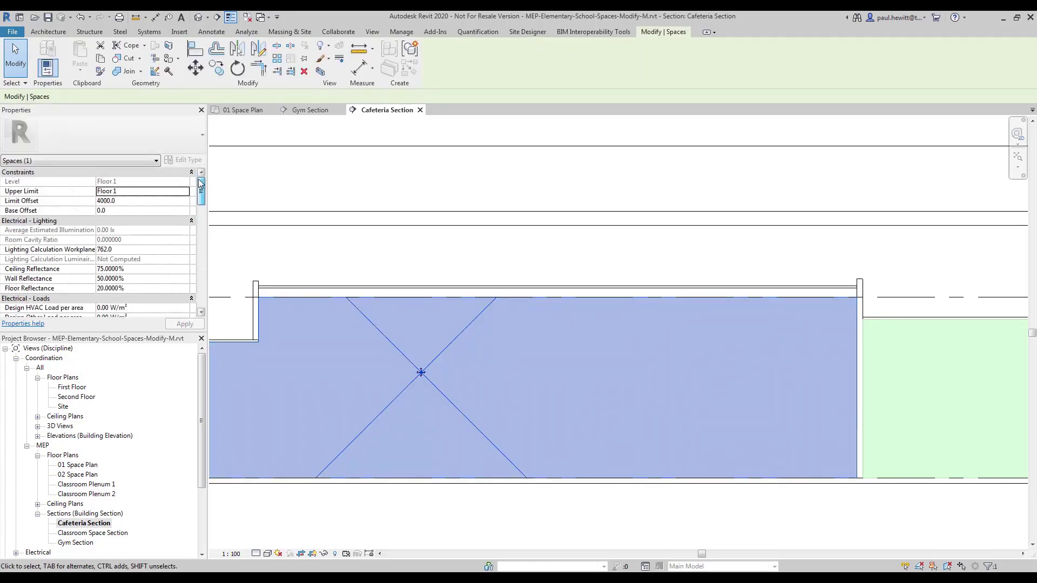
Set the cafeteria space's Upper Limit to Floor 2 with a 1000 Limit Offset
left_click(127, 195)
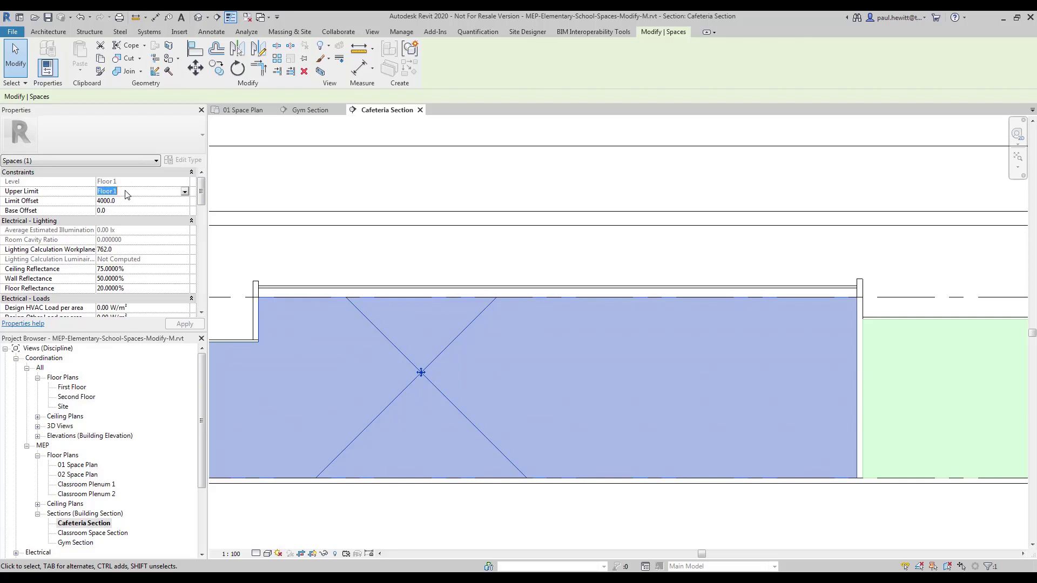
left_click(185, 192)
left_click(120, 217)
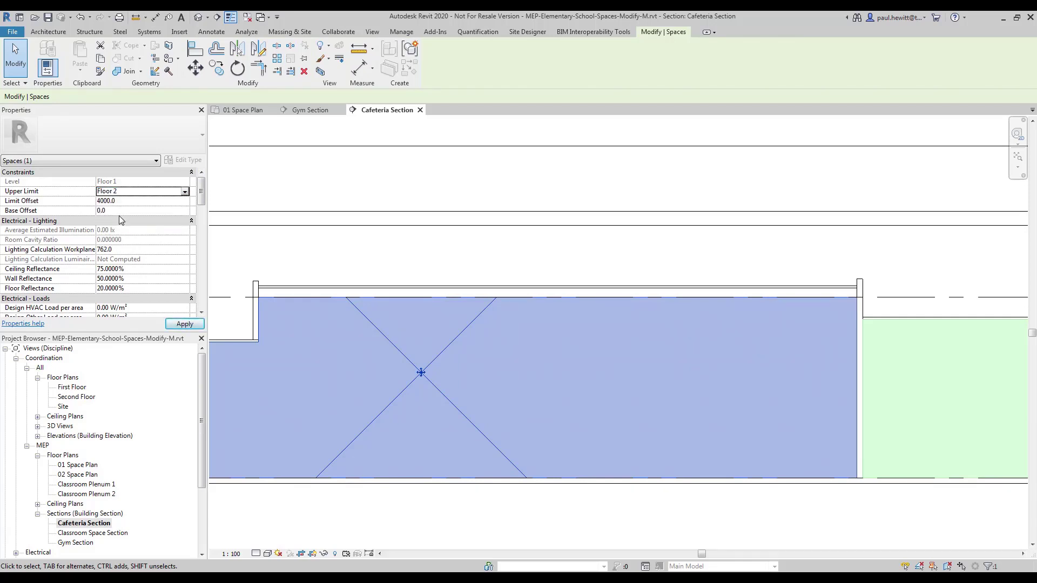
left_click(130, 201)
type("10")
left_click(129, 200)
left_click(187, 324)
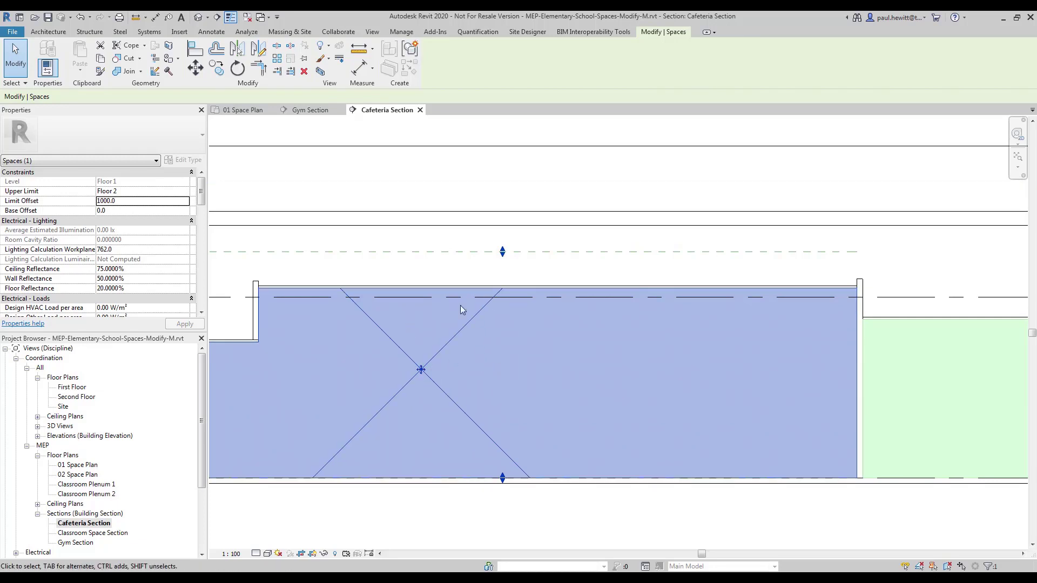
scroll(908, 283, "down", 2)
middle_click_drag(908, 284, 664, 274)
scroll(667, 276, "down", 2)
left_click(815, 245)
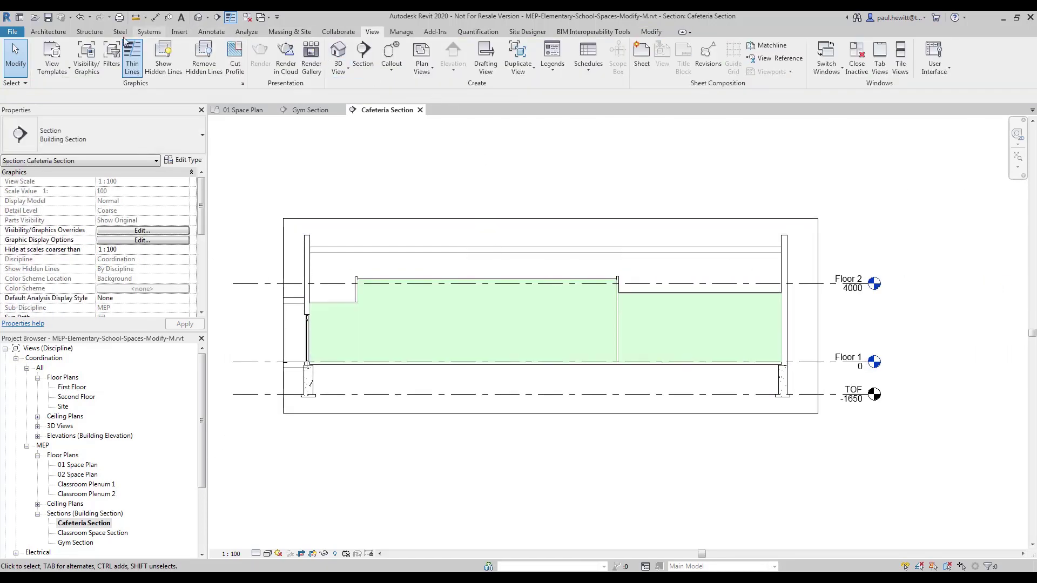
Draw a new level across the Cafeteria Section
left_click(58, 32)
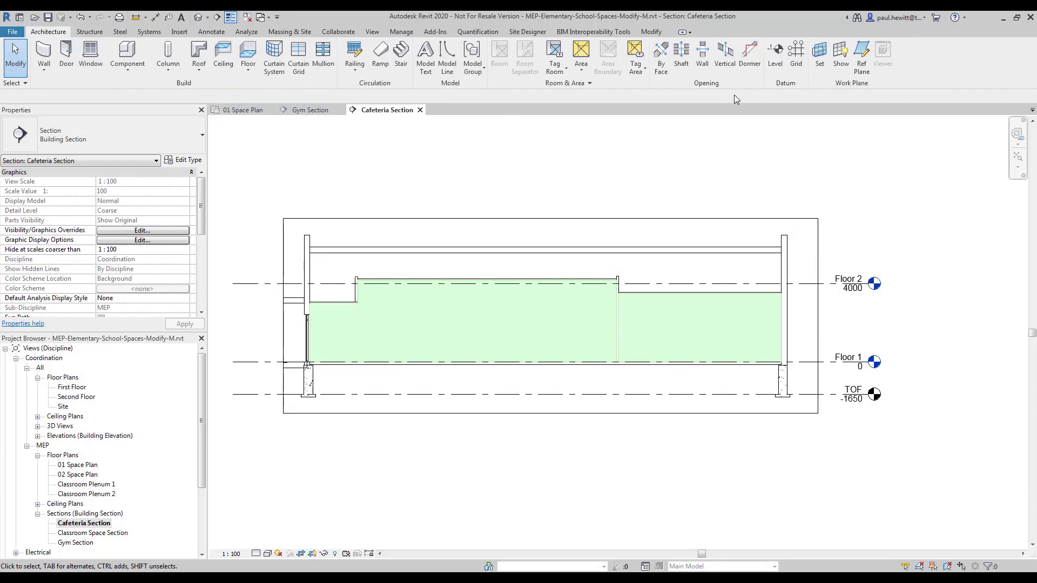
left_click(775, 54)
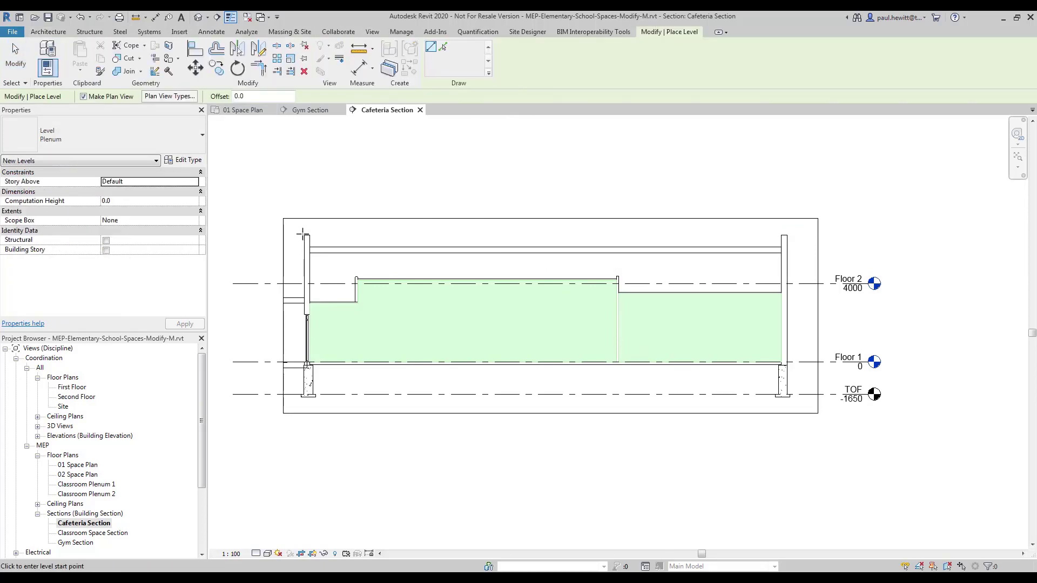
left_click(232, 267)
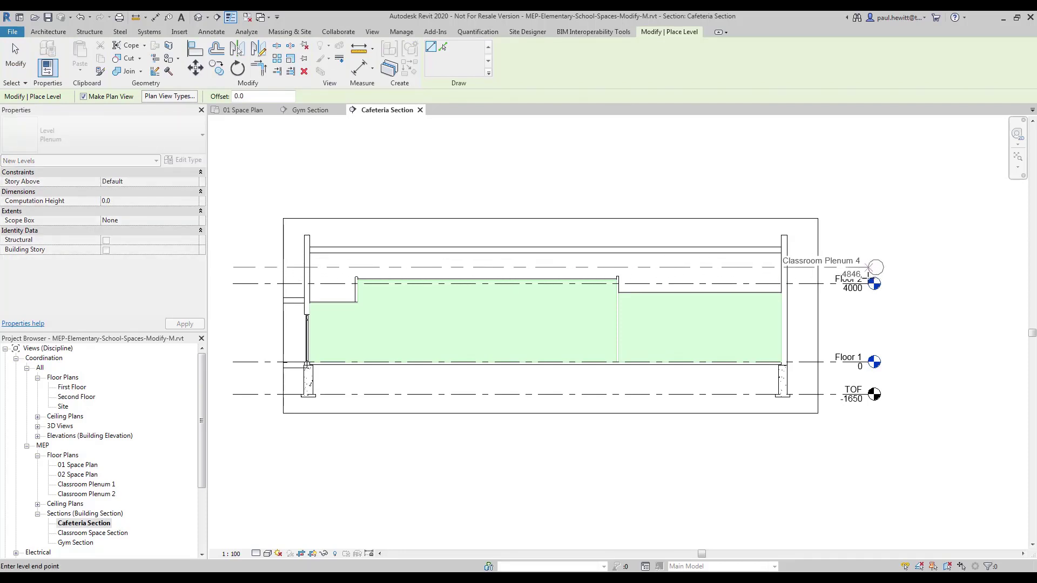
left_click(867, 268)
scroll(868, 277, "up", 4)
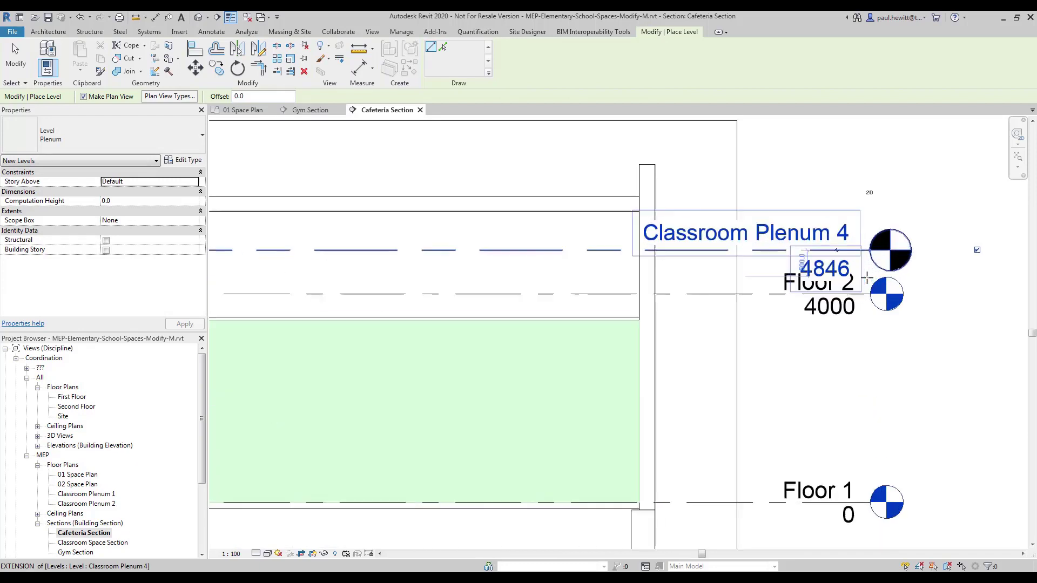
scroll(867, 276, "up", 1)
key("Escape")
key("Escape")
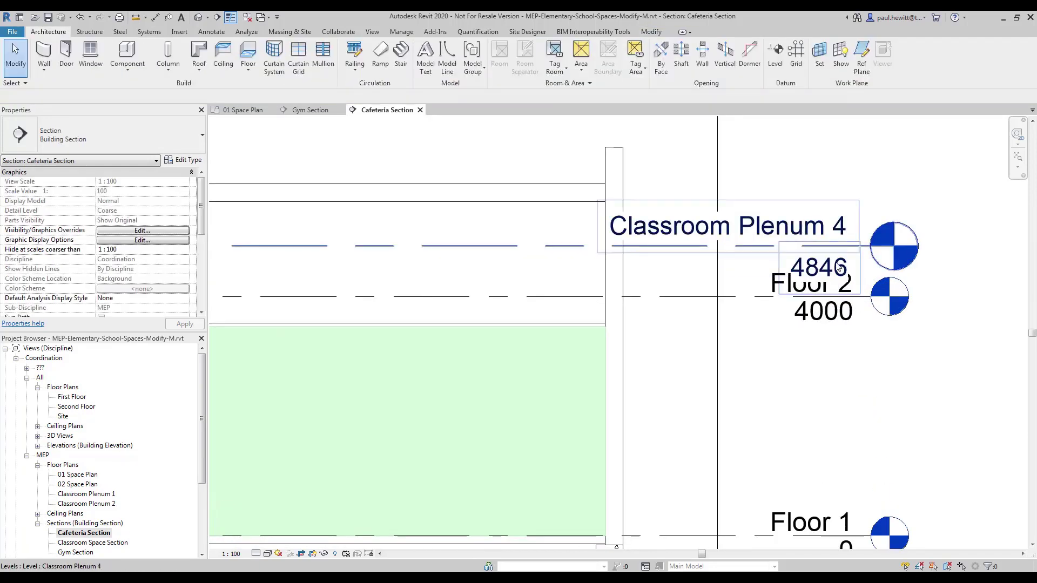
Set the new level's elevation to 4350
left_click(838, 267)
left_click(827, 265)
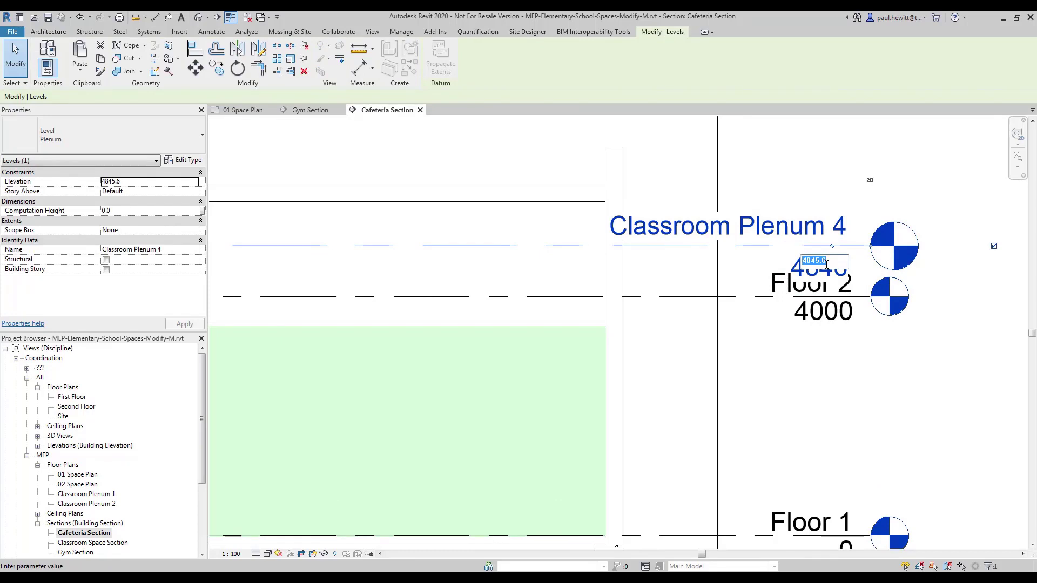
type("4350")
key("Return")
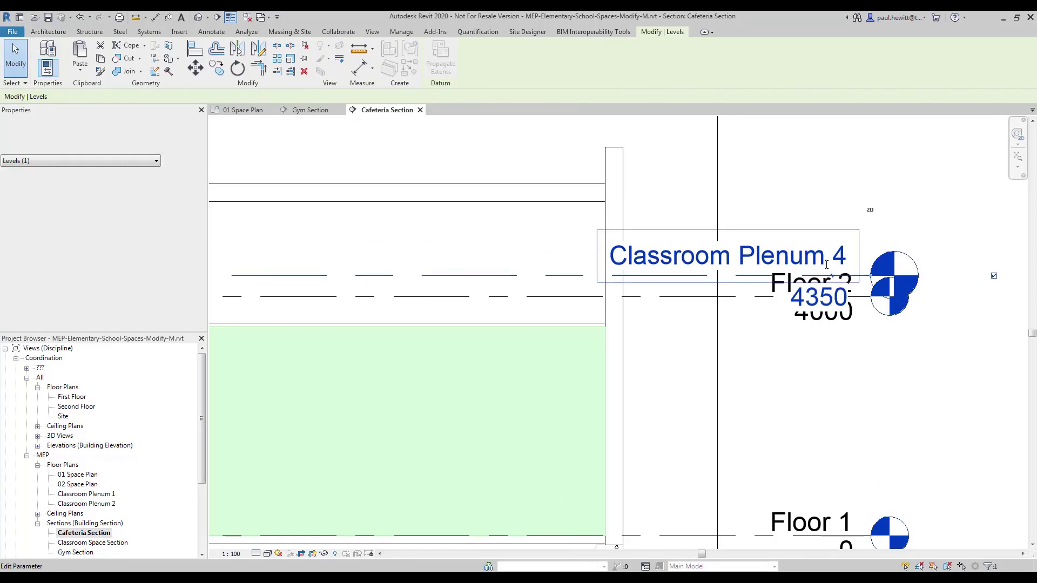
Rename the level to Cafeteria Plenum, also renaming its matching views
left_click(770, 257)
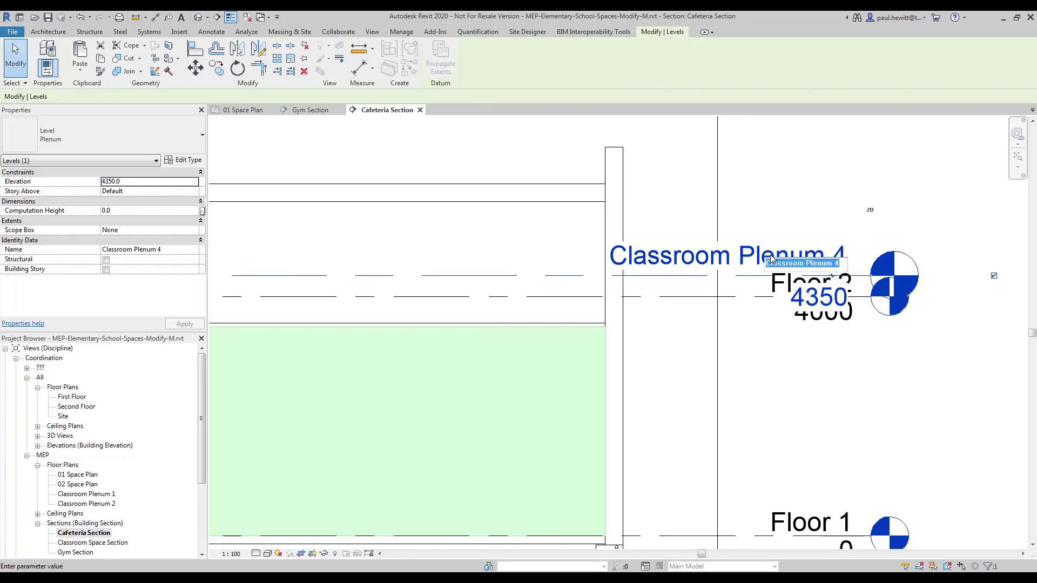
left_click(839, 263)
key("BackSpace")
key("BackSpace")
key("BackSpace")
key("BackSpace")
key("BackSpace")
key("BackSpace")
type("afeter")
key("Return")
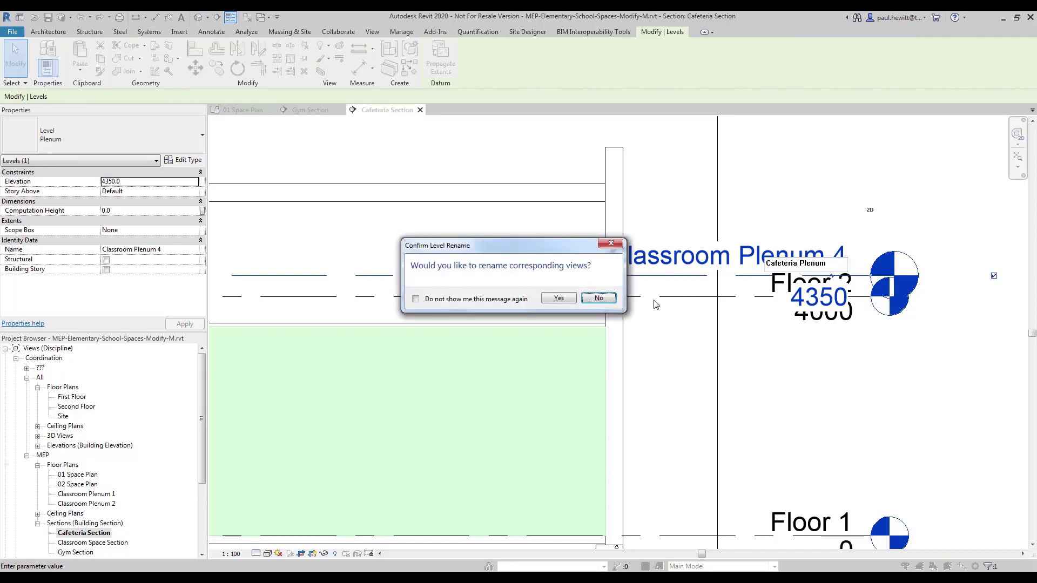
left_click(559, 299)
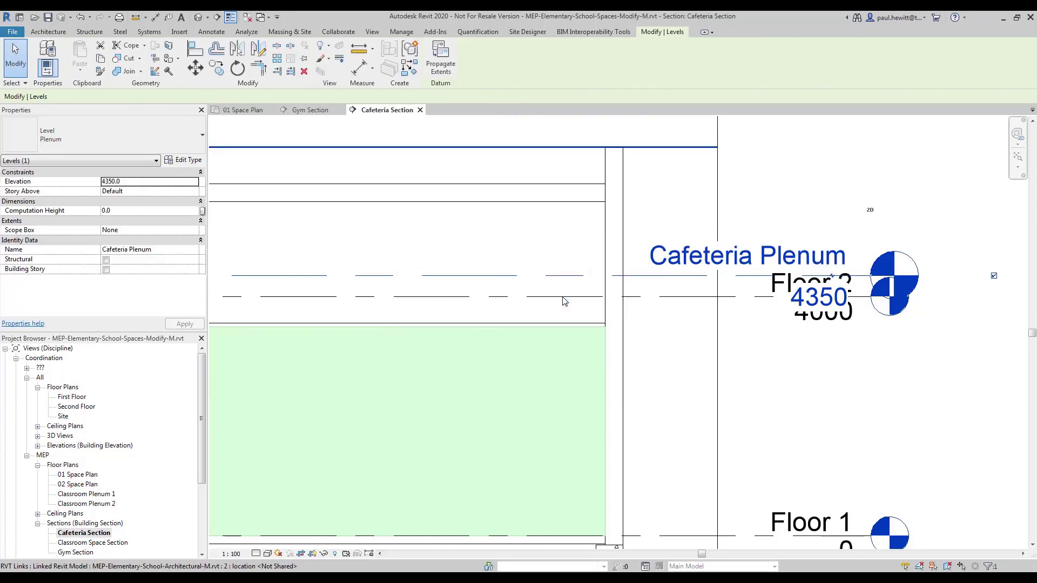
Add an elbow to the Cafeteria Plenum level head and lift it above Floor 2
left_click(833, 279)
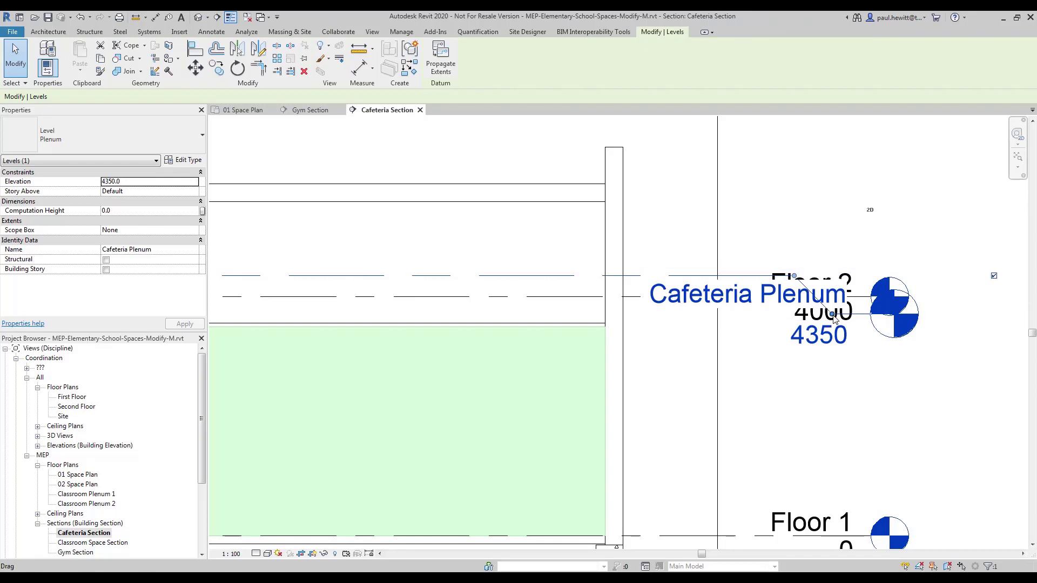
left_click_drag(834, 316, 846, 212)
left_click(882, 392)
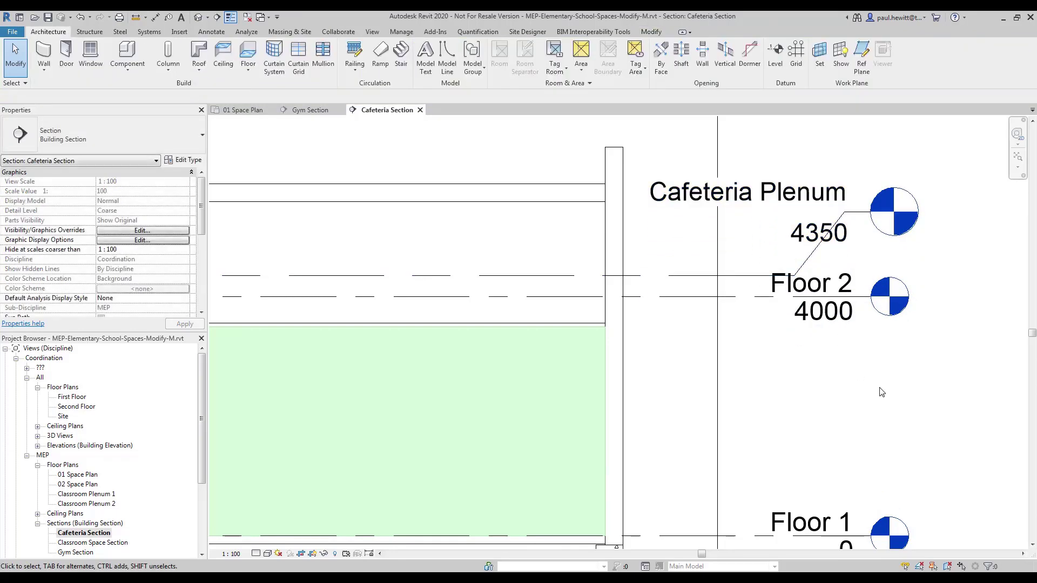
Open the Cafeteria Plenum floor plan and set its Sub-Discipline to MEP
double_click(899, 214)
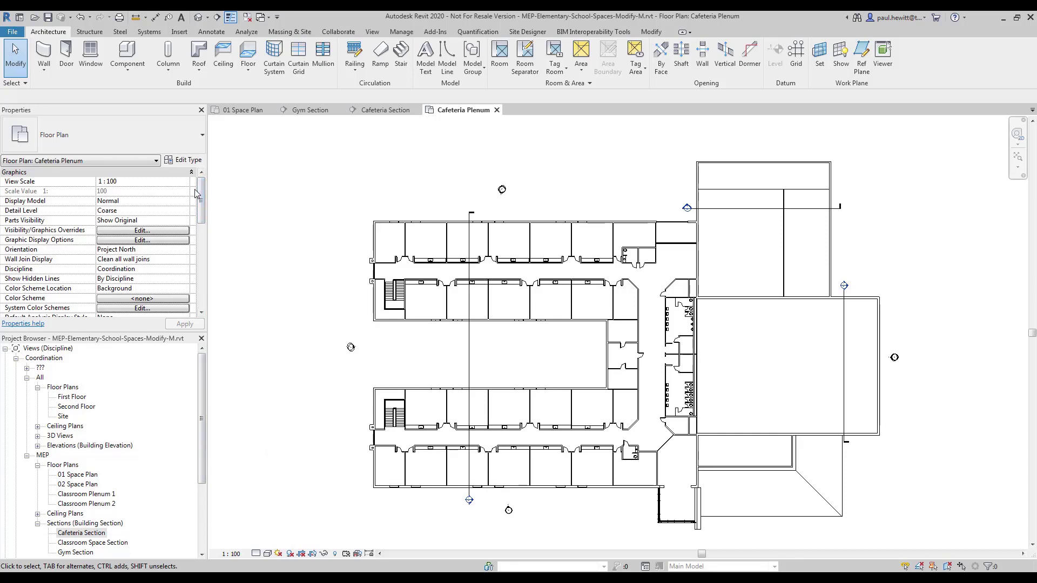
left_click(27, 367)
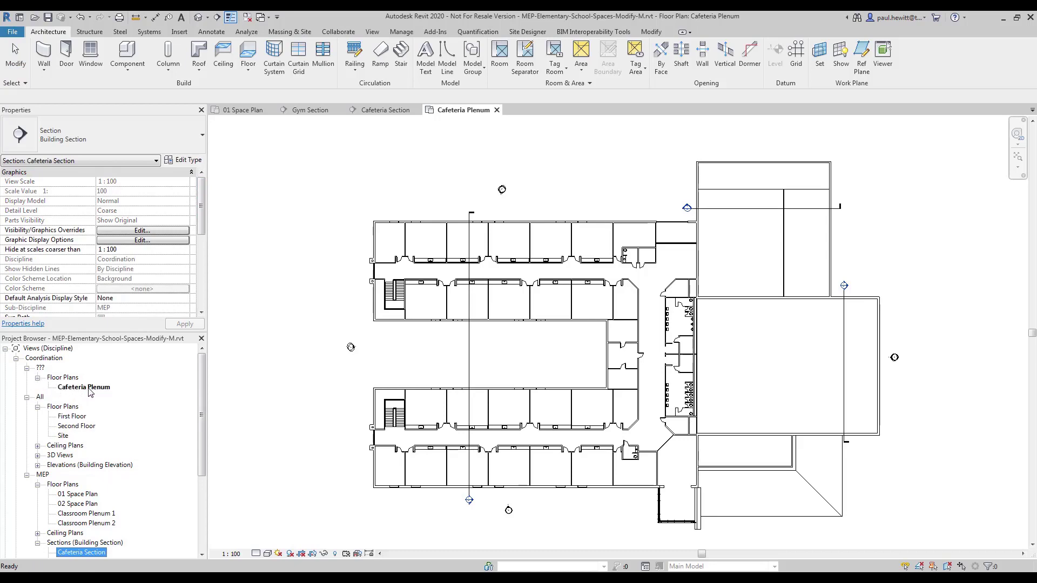
left_click(84, 387)
left_click_drag(201, 216, 201, 231)
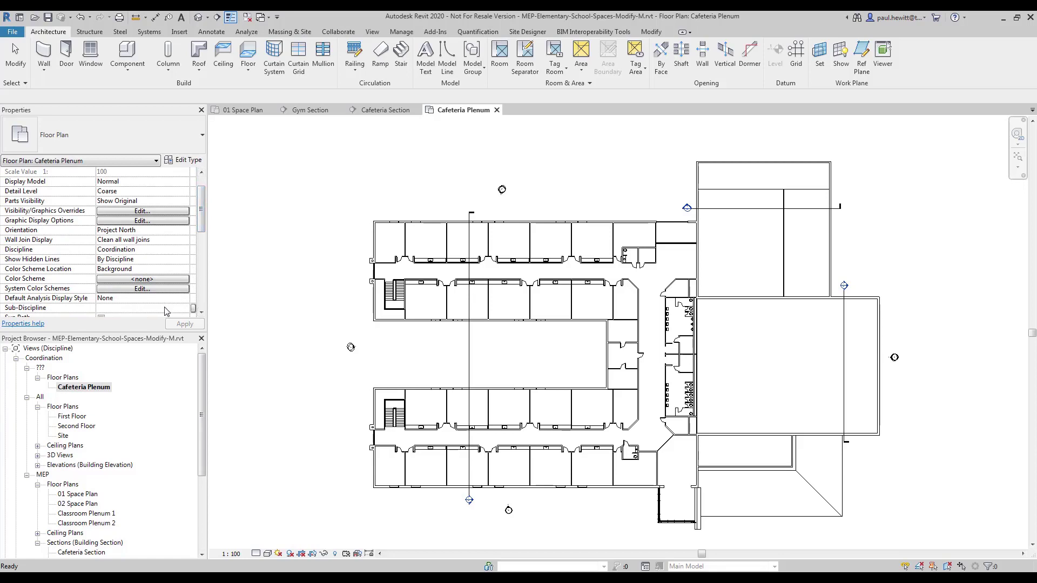
left_click(185, 308)
left_click(116, 346)
left_click(185, 324)
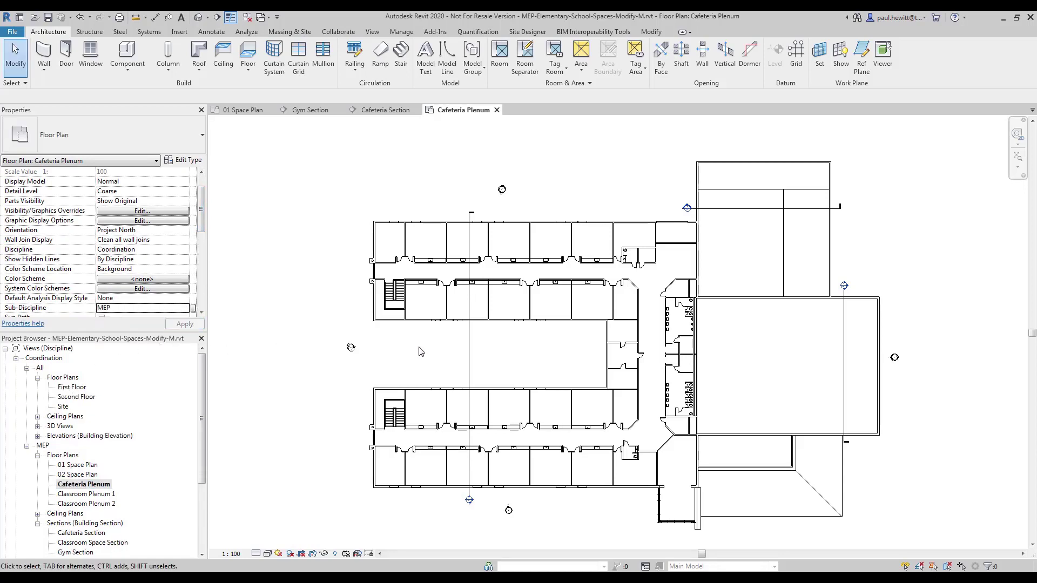
Enable Spaces > Interior in Visibility/Graphics (VG) so the spaces show green, then zoom toward the cafeteria
key("v")
key("g")
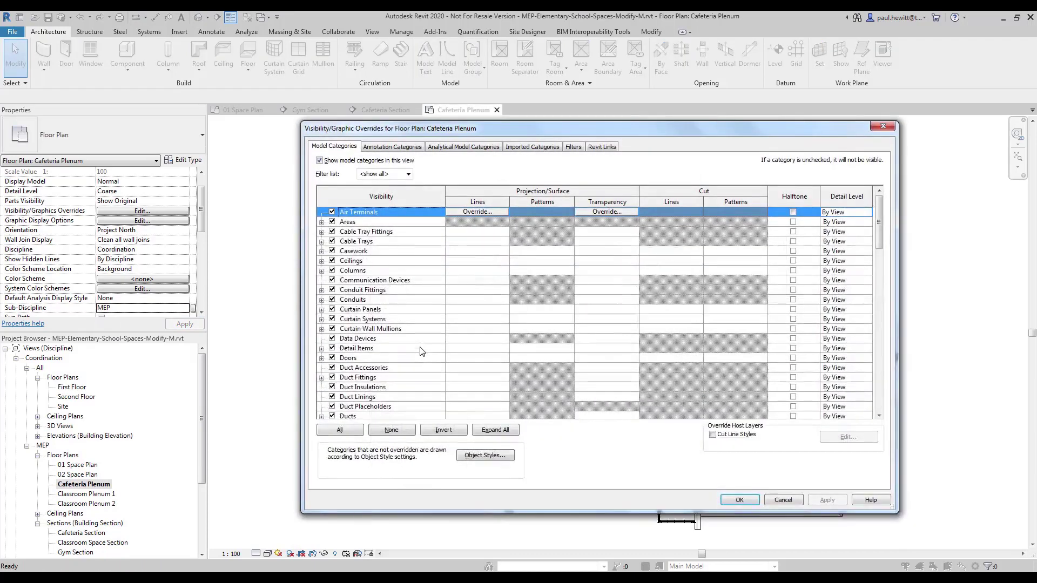
left_click_drag(881, 224, 874, 349)
left_click(322, 338)
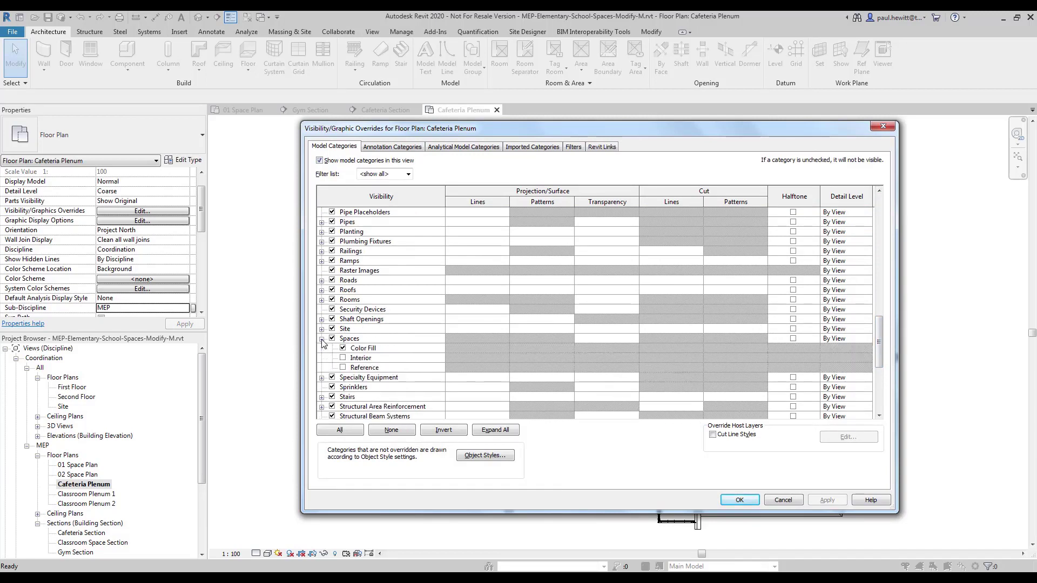
left_click(343, 358)
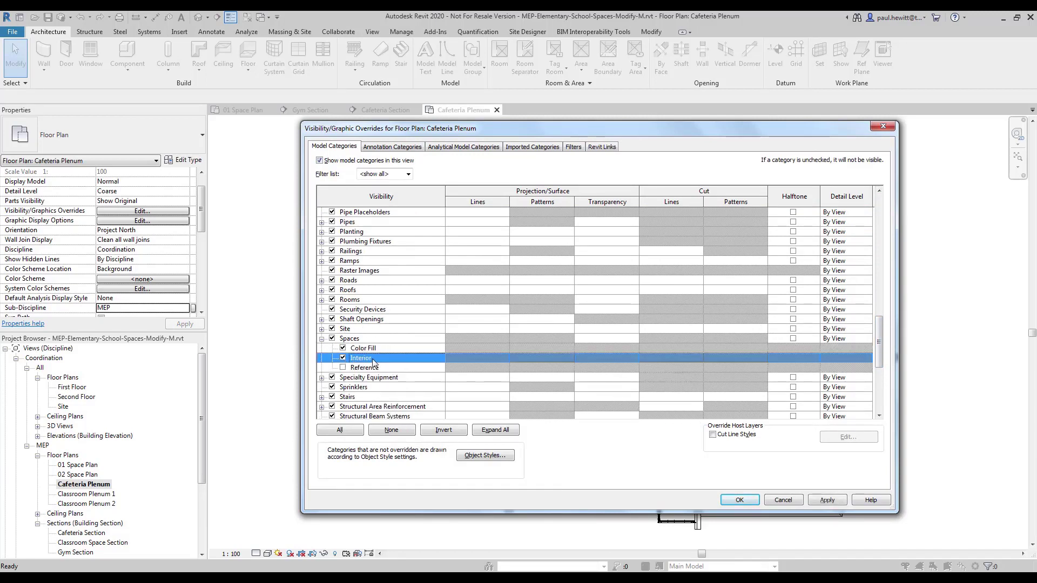
left_click(740, 500)
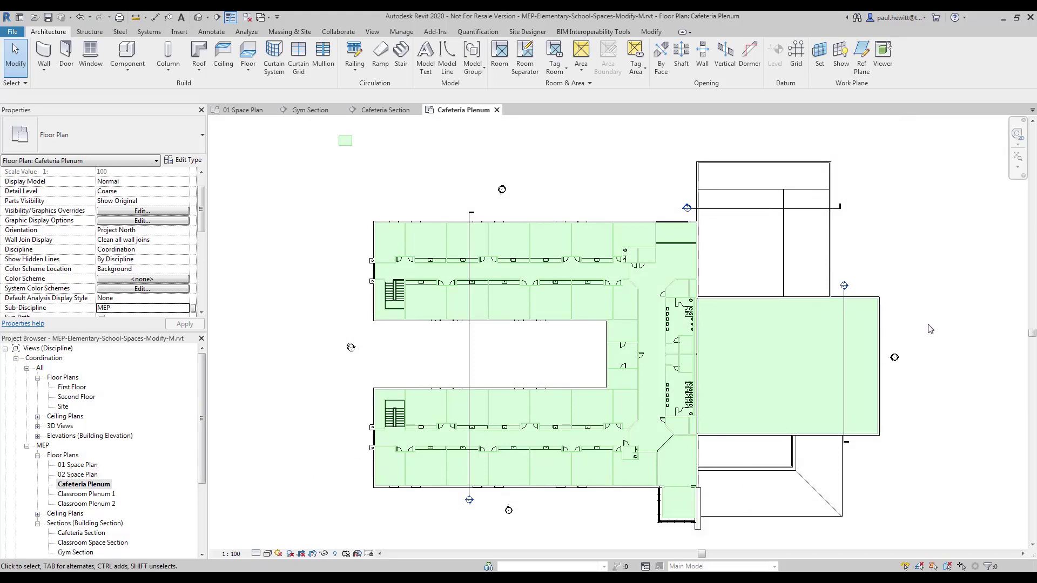
scroll(922, 284, "up", 5)
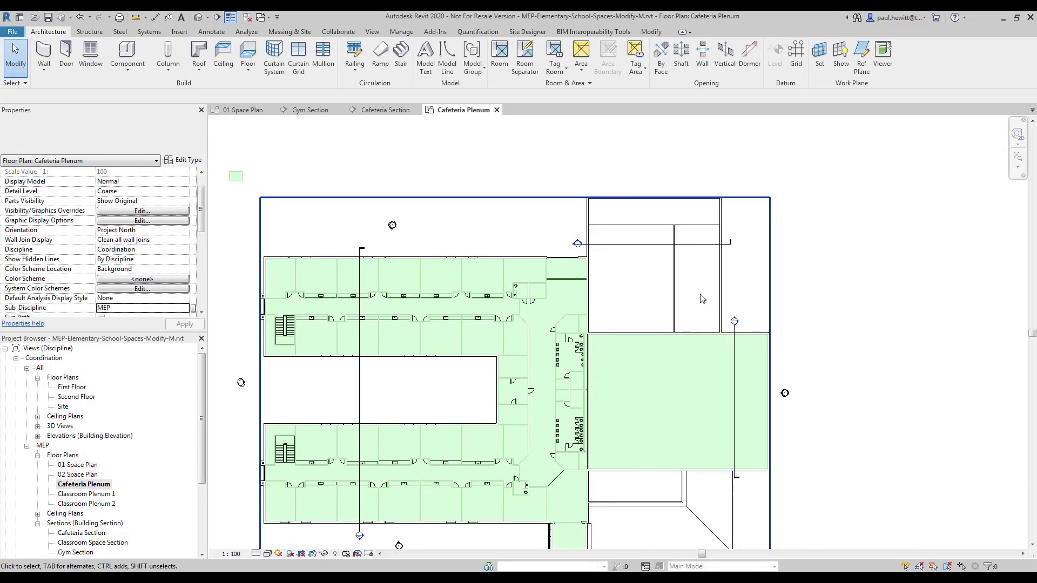
scroll(688, 300, "up", 2)
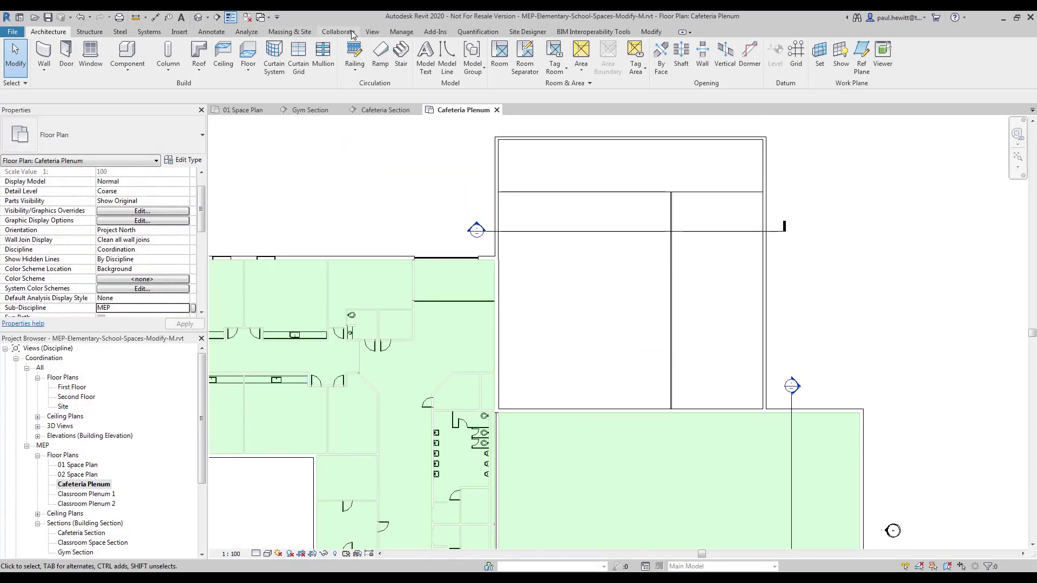
Place plenum spaces with upper limit Reference 3 in the left and right cafeteria rooms
left_click(254, 33)
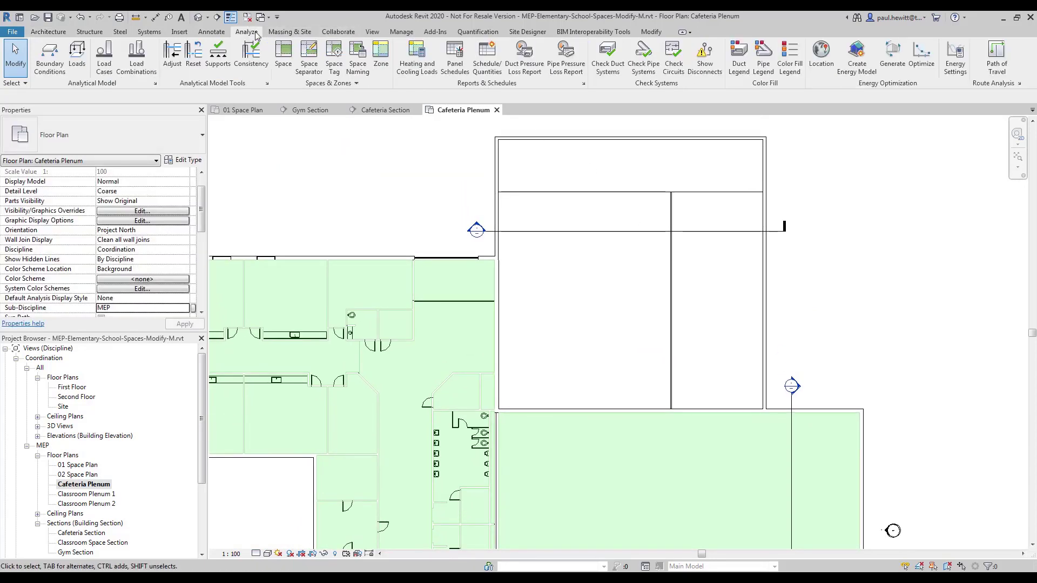
left_click(282, 54)
left_click(166, 96)
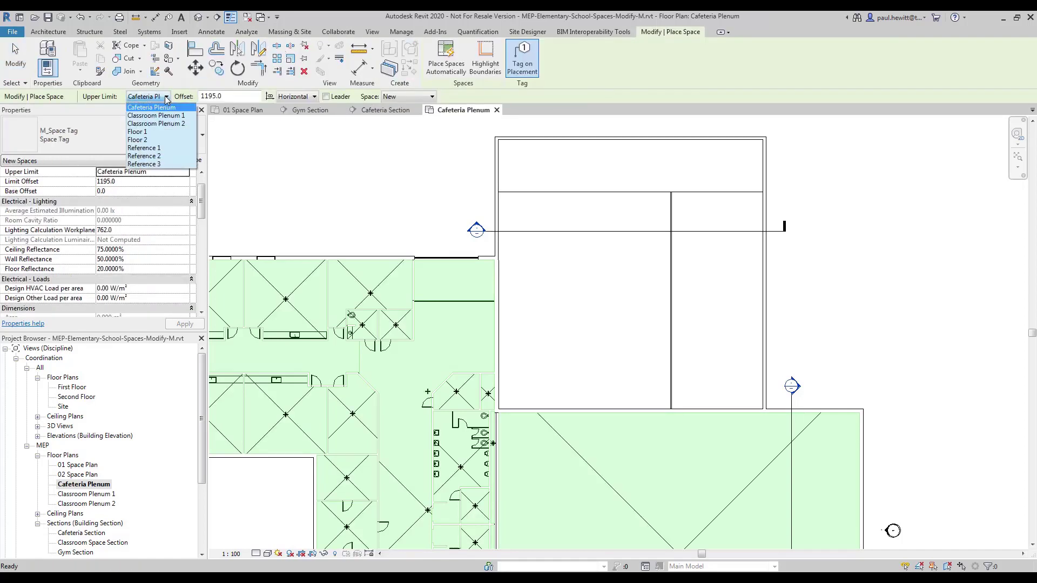
left_click(160, 164)
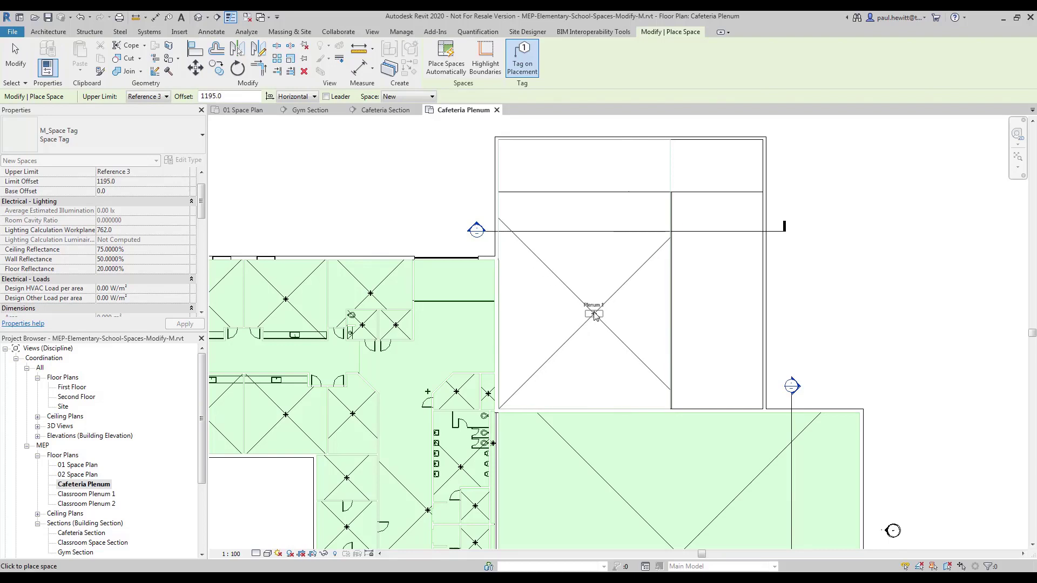
left_click(588, 297)
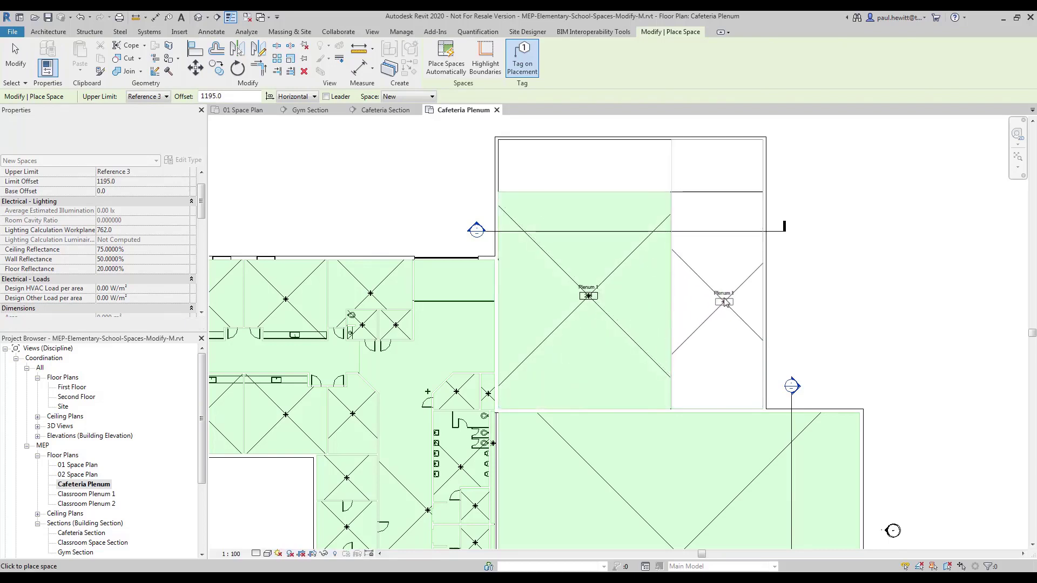
left_click(722, 297)
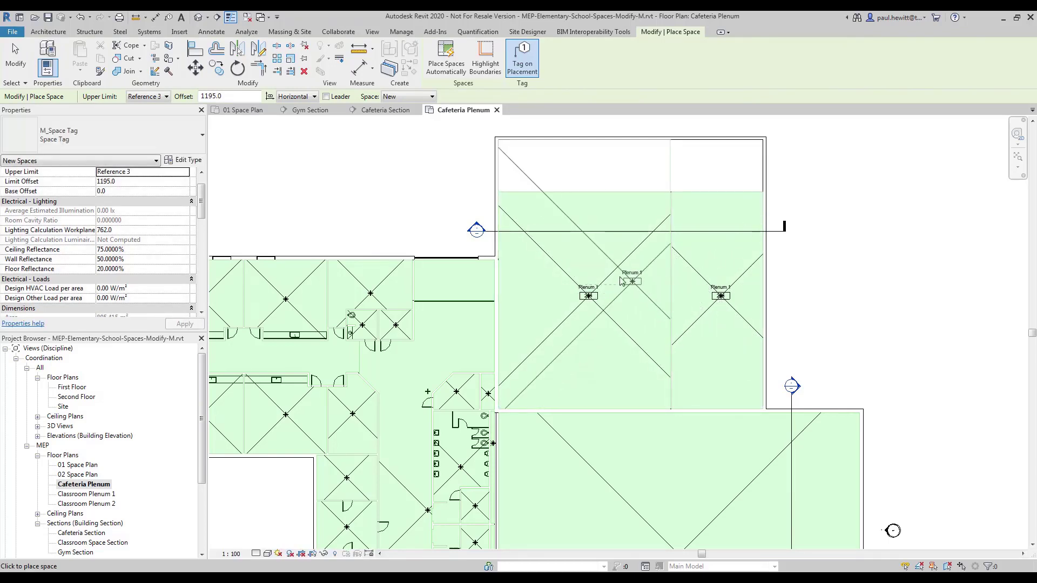
left_click(16, 54)
Change space 204's number to 6000 and its name to Cafeteria Plenum
scroll(604, 303, "up", 4)
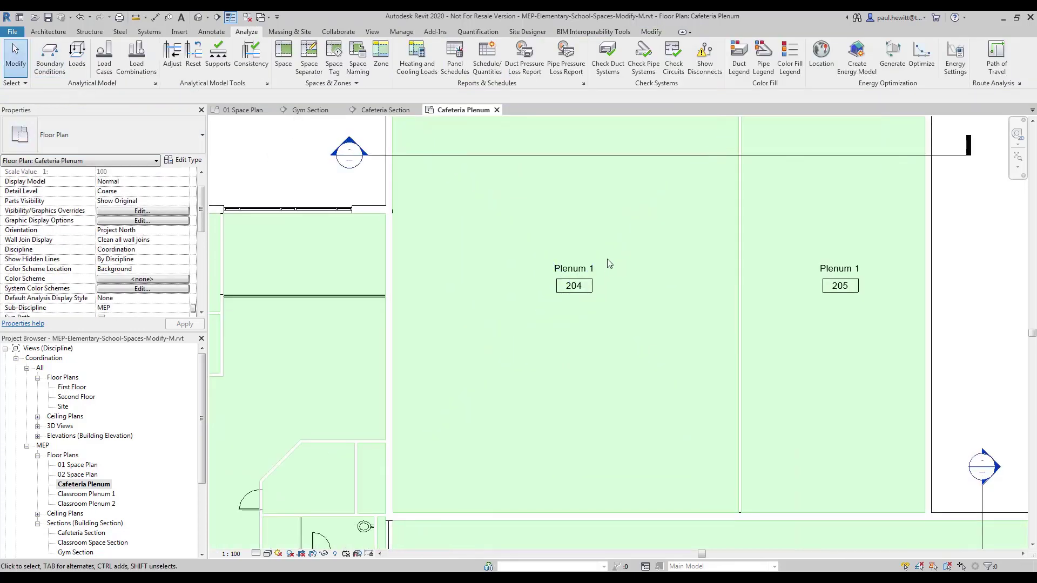
left_click(611, 254)
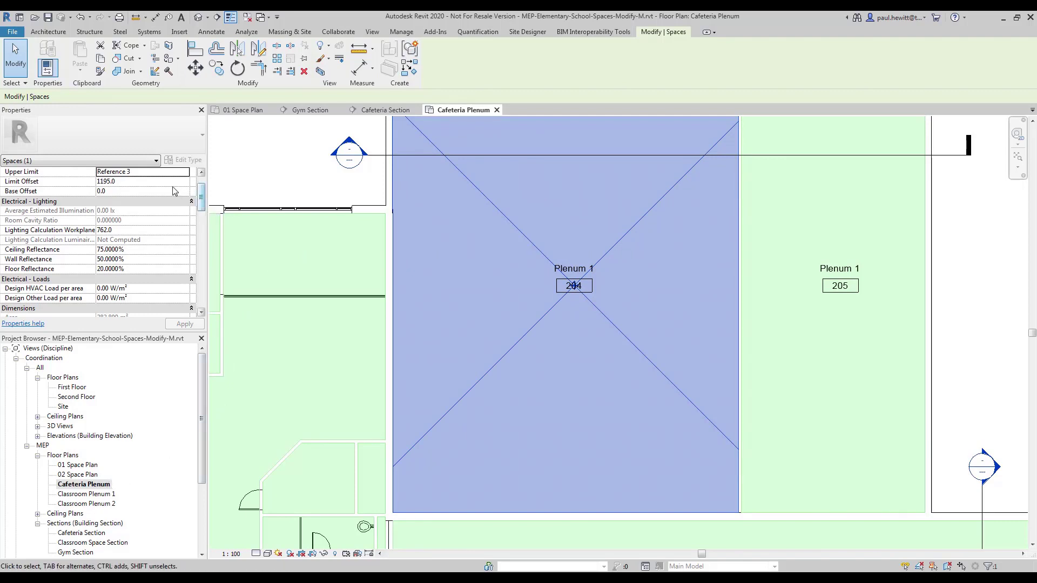
scroll(190, 195, "up", 1)
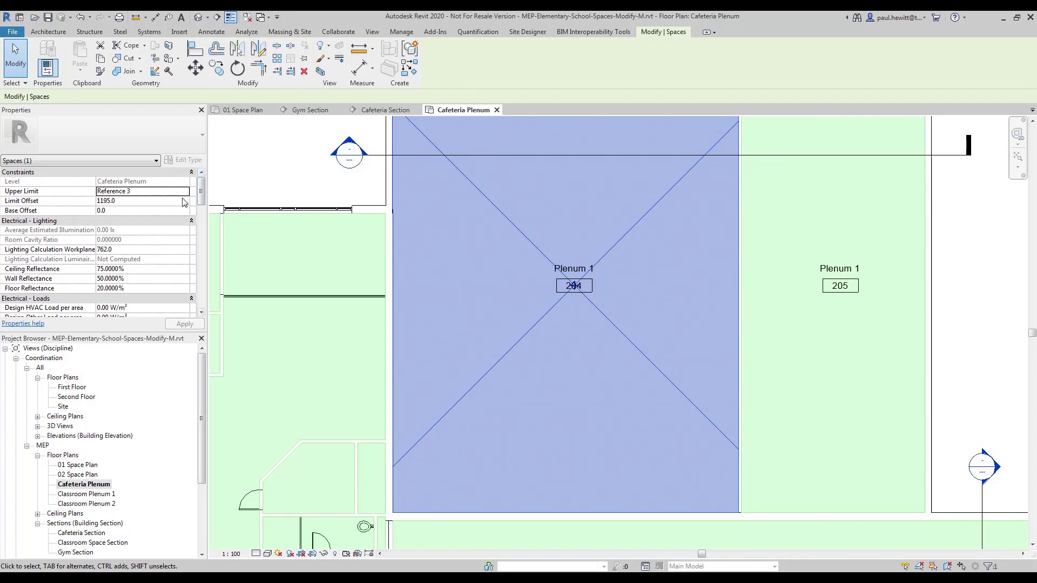
left_click_drag(202, 194, 204, 266)
left_click(118, 185)
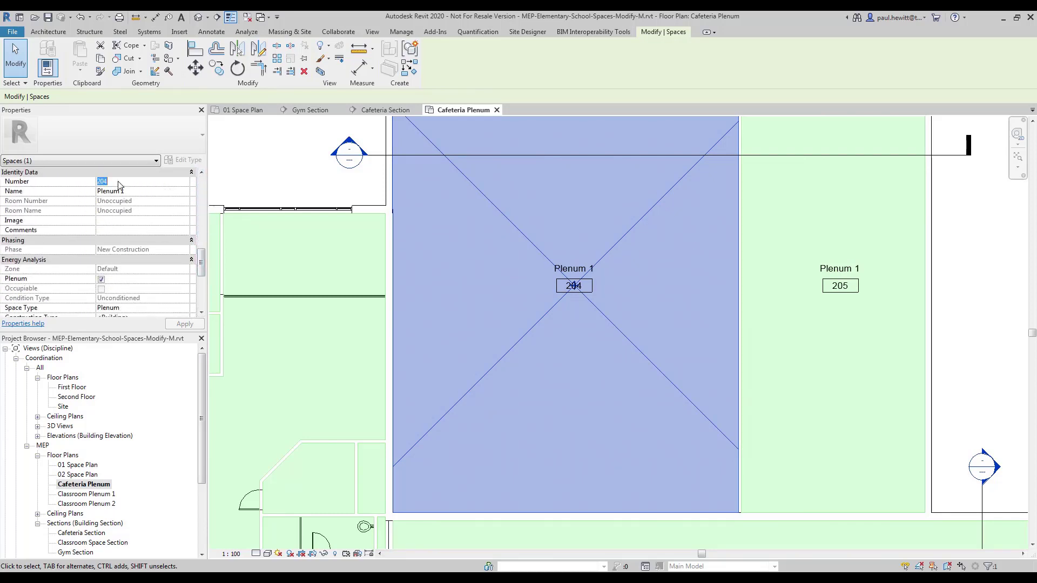
type("6000")
left_click(141, 191)
left_click(144, 190)
key("BackSpace")
key("BackSpace")
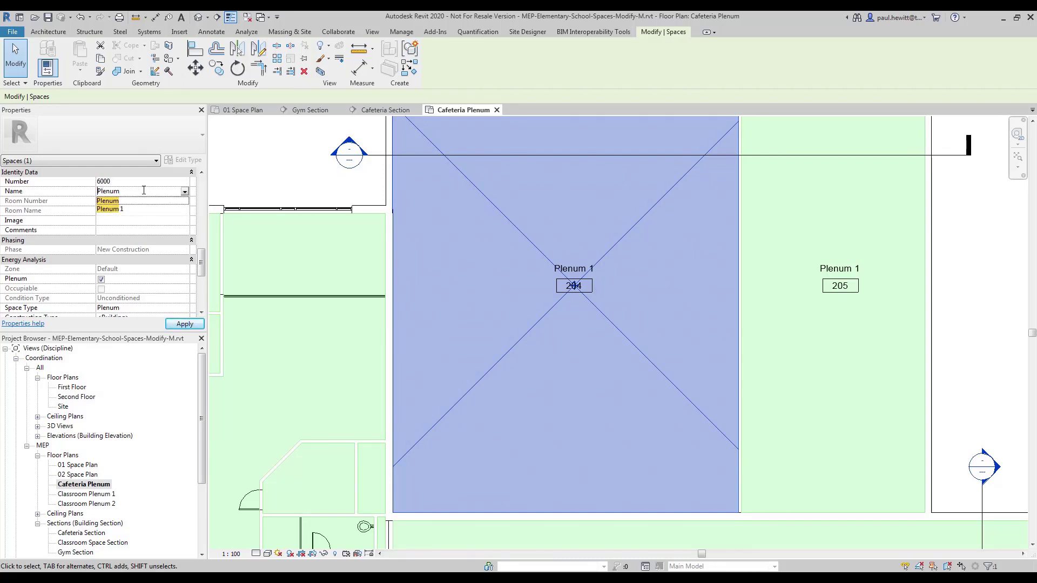
key("Home")
type("Cafeteria")
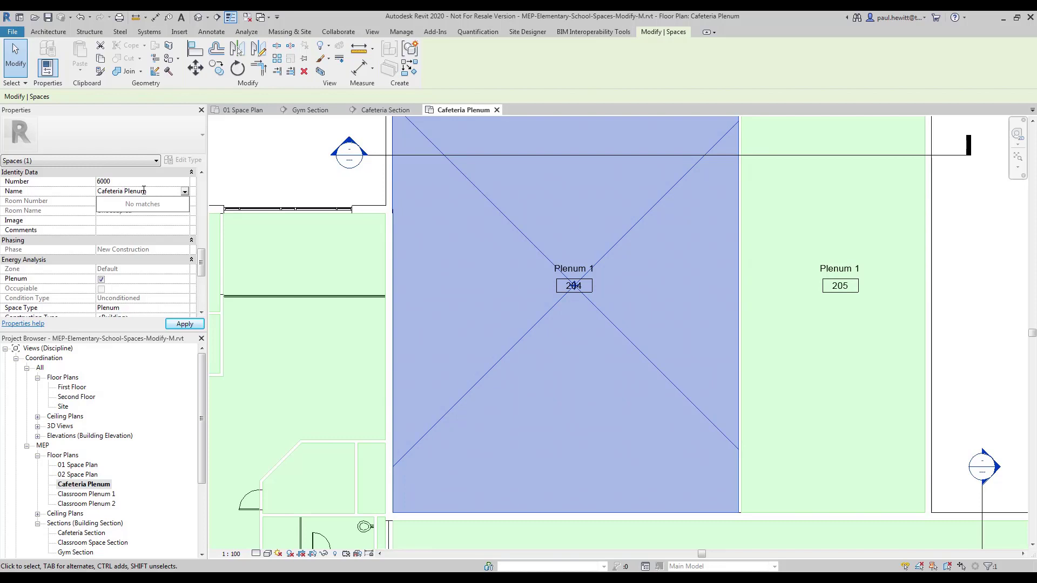
key("Return")
left_click(185, 324)
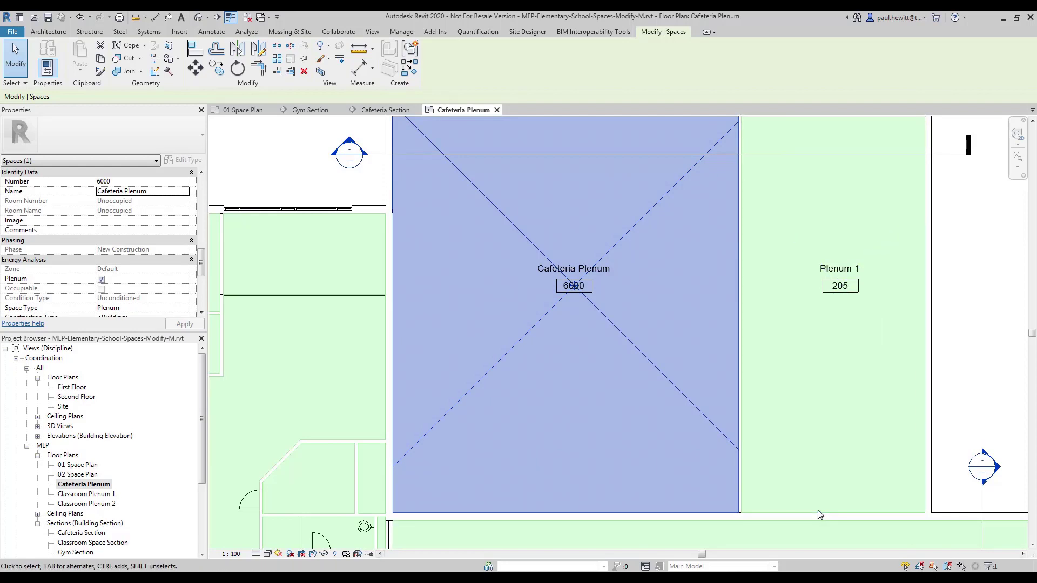
Change space 205's number to 6001 and its name to Kitchen Plenum
left_click(805, 352)
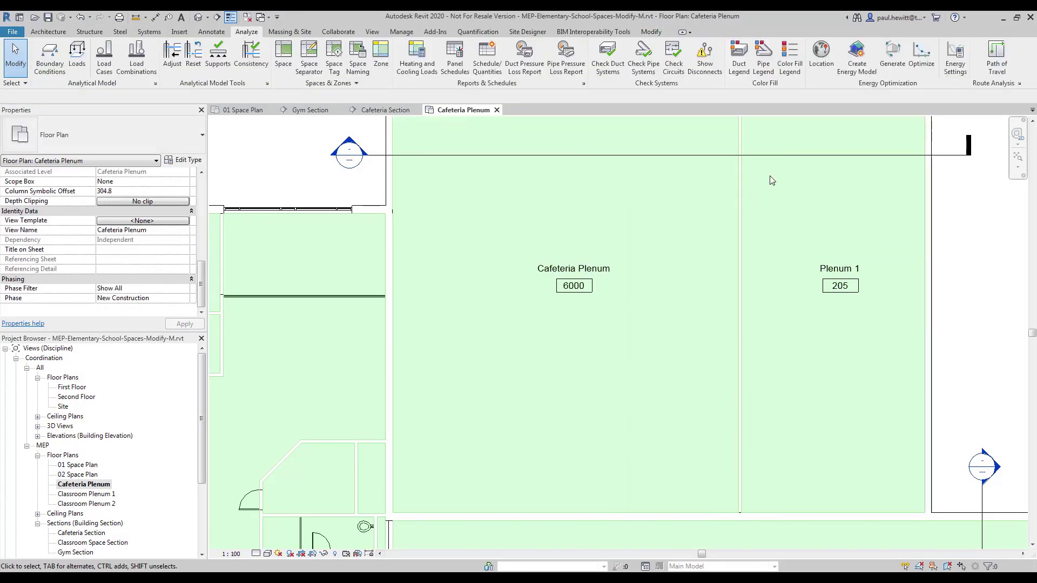
left_click(756, 202)
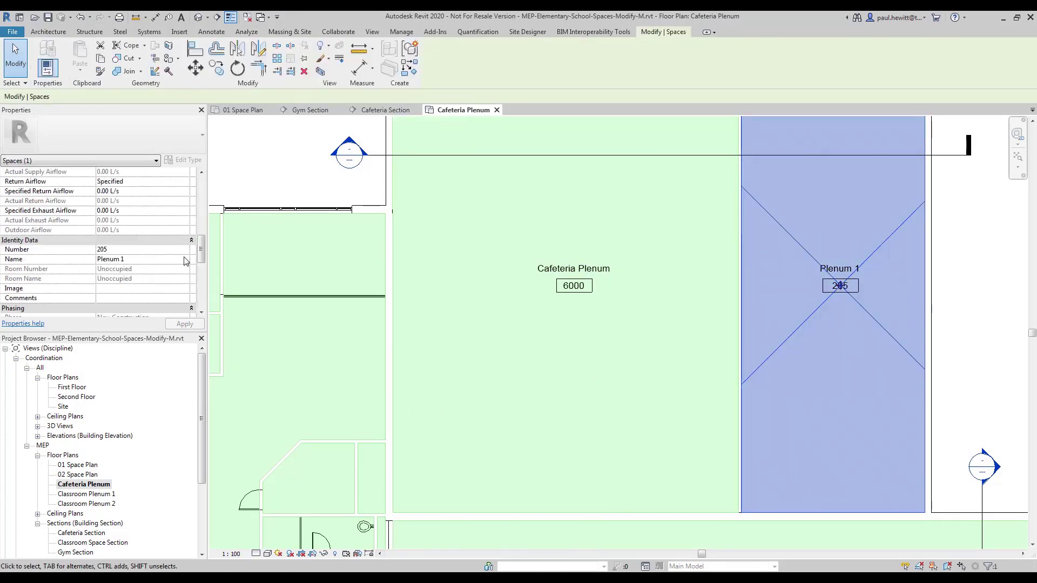
left_click(134, 251)
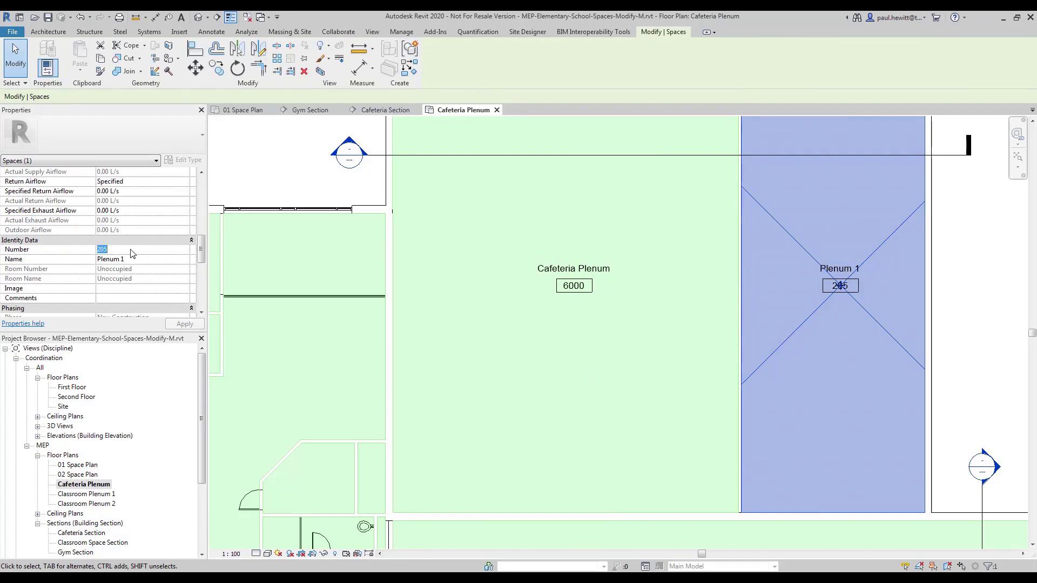
type("6001")
left_click(137, 260)
left_click(136, 260)
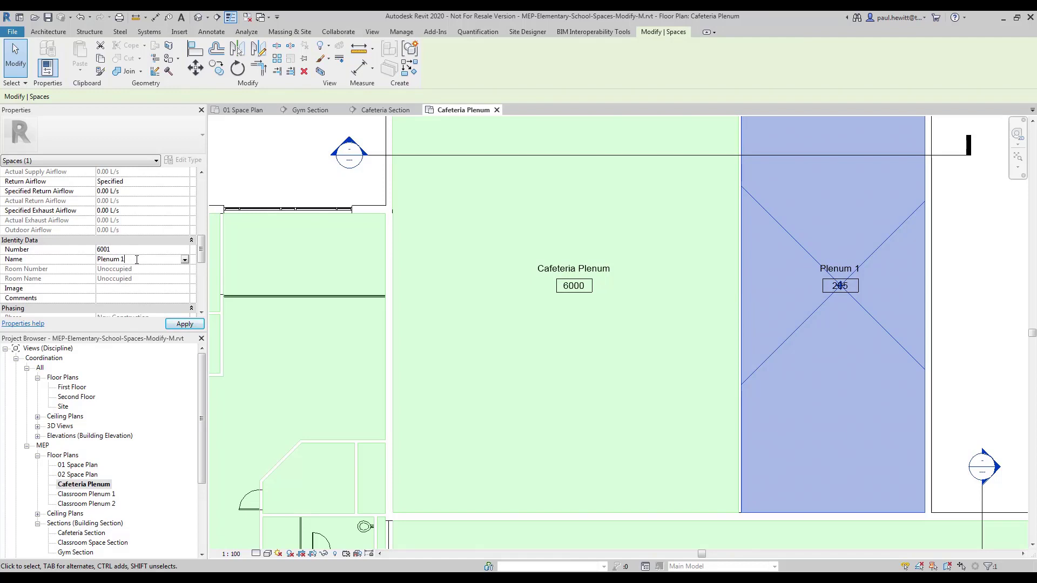
key("BackSpace")
key("BackSpace")
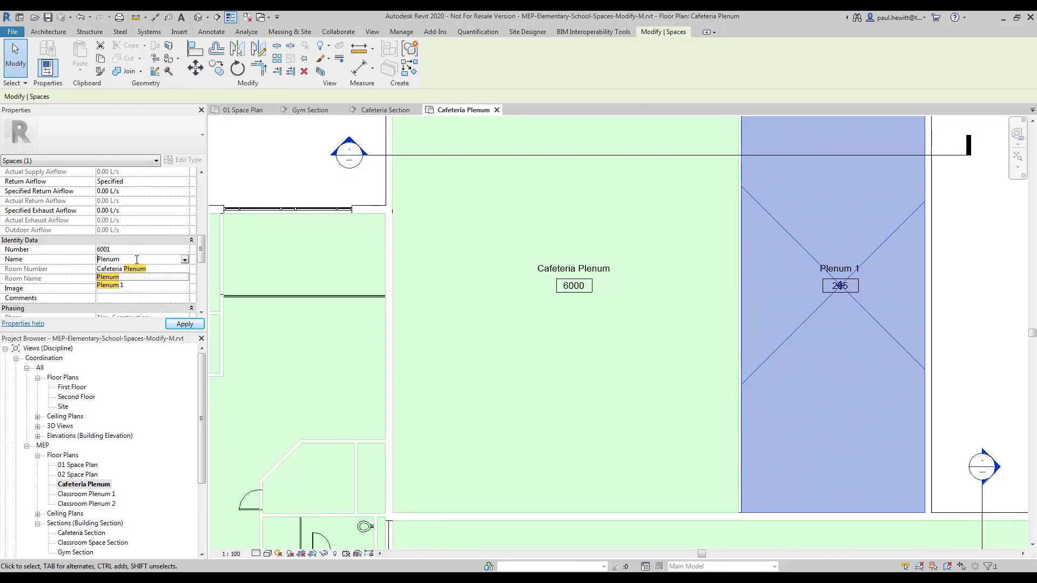
key("Home")
type("Kitchen")
left_click(137, 259)
left_click(184, 324)
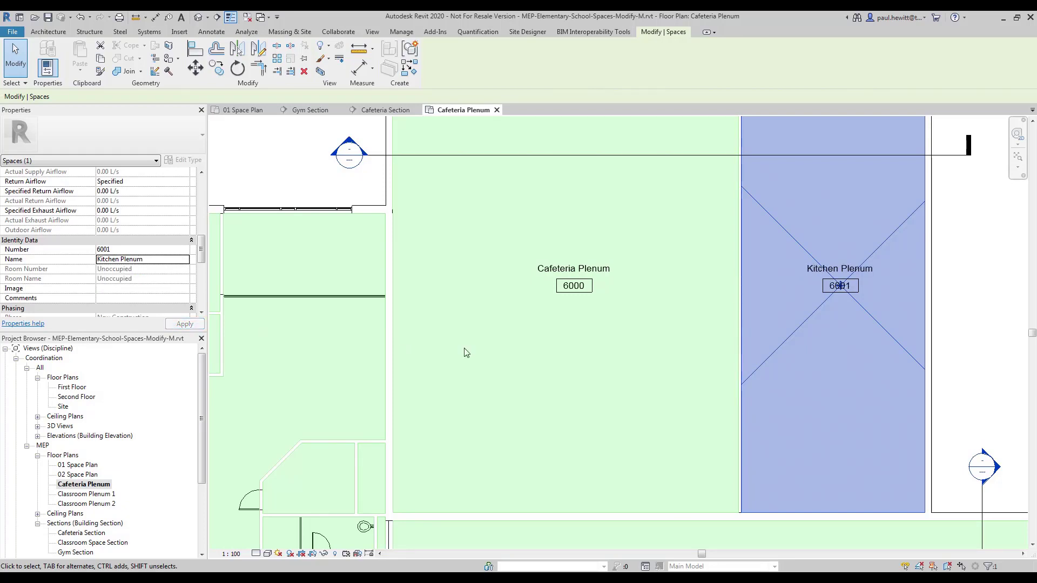
left_click(956, 294)
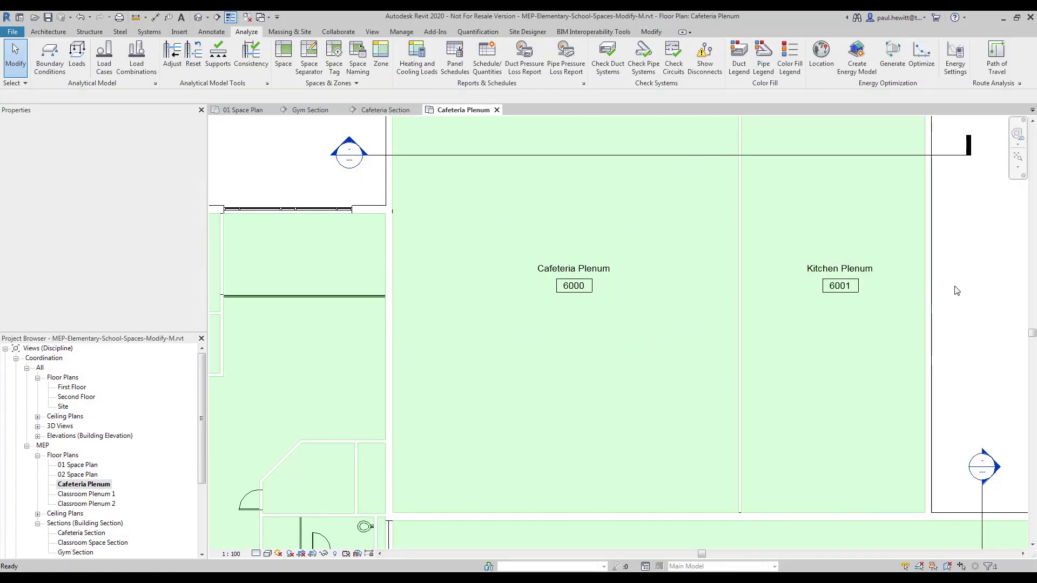
scroll(958, 294, "down", 2)
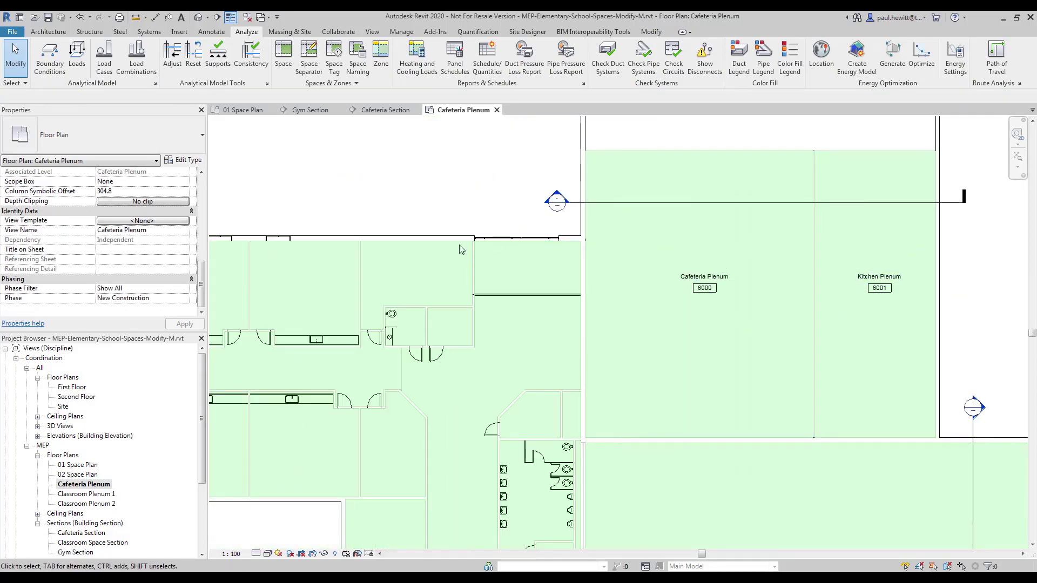
Switch to the Cafeteria Section view and frame the whole section
left_click(385, 111)
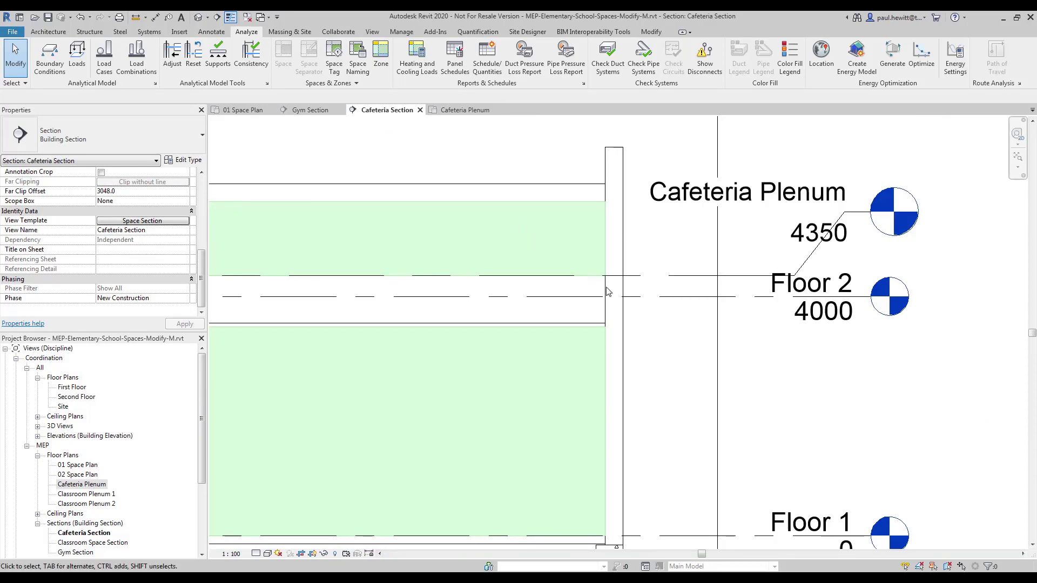
scroll(609, 301, "down", 3)
middle_click_drag(633, 277, 697, 278)
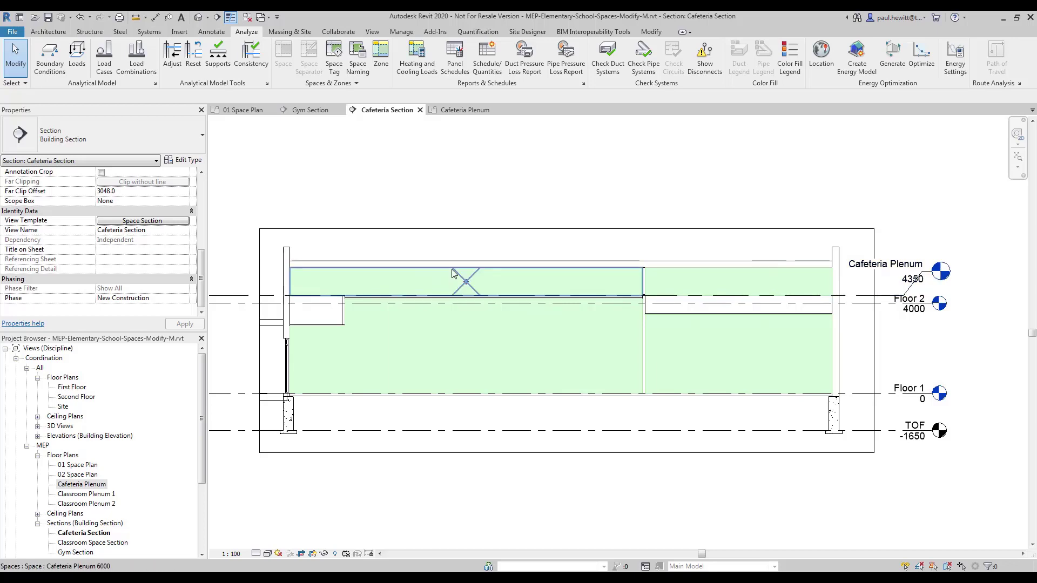
Set the Cafeteria Plenum space's Base Offset to -1500
left_click(457, 275)
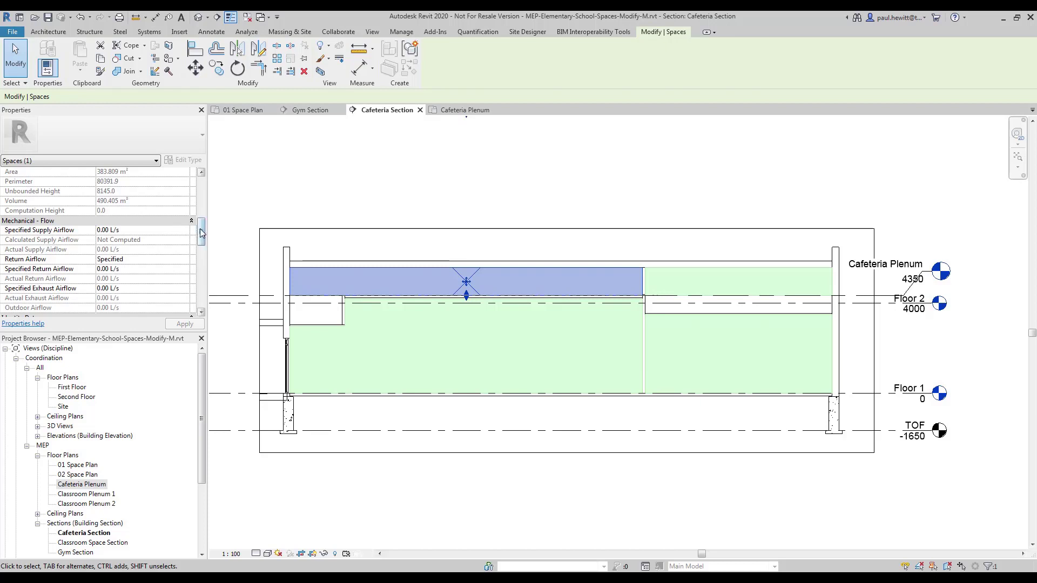
left_click_drag(199, 228, 197, 188)
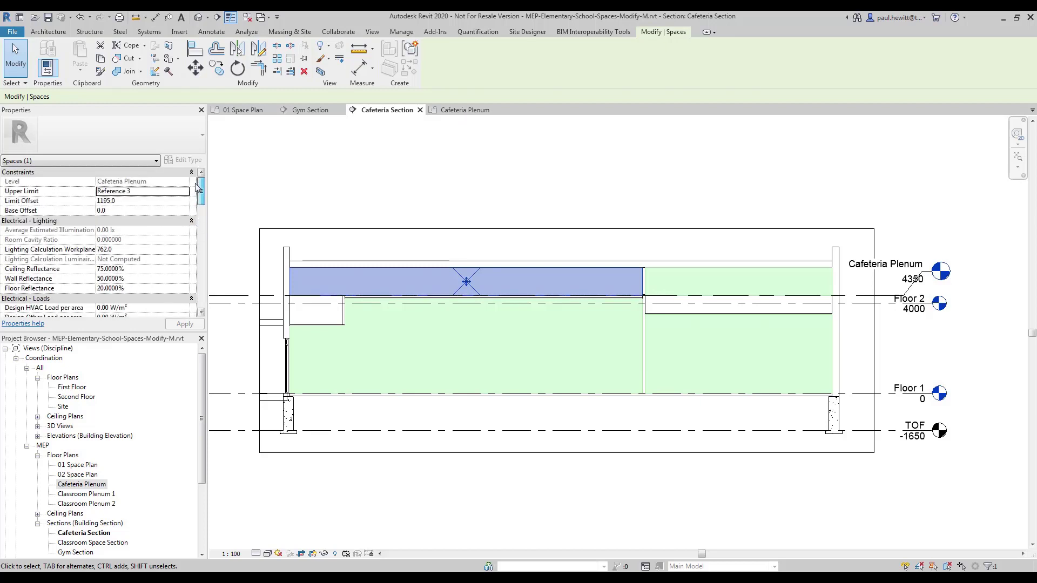
left_click(123, 211)
type("-1500")
key("Return")
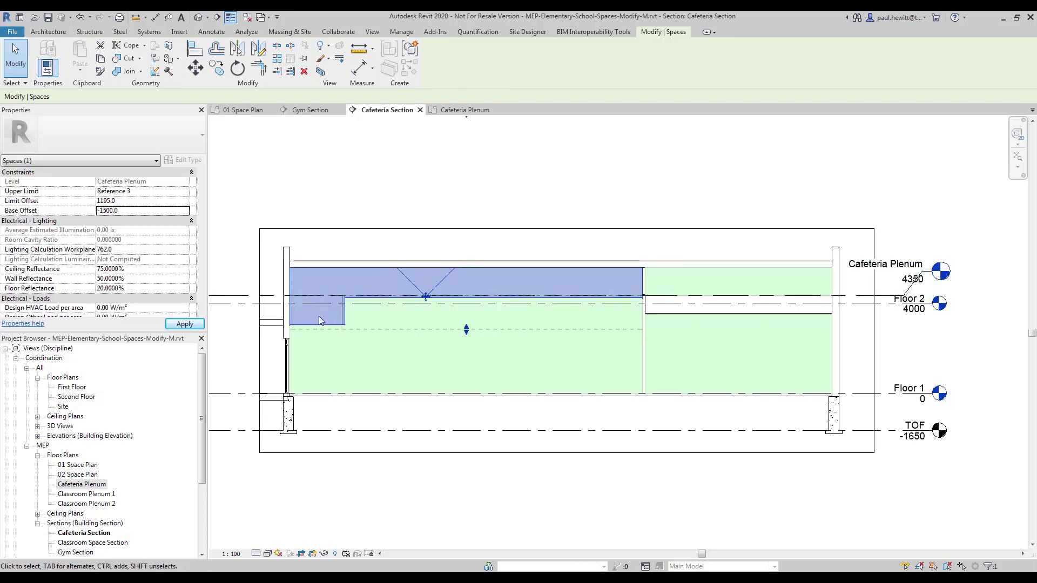
Drag the Kitchen Plenum space's bottom down below Floor 2 to fill the gap
left_click(712, 255)
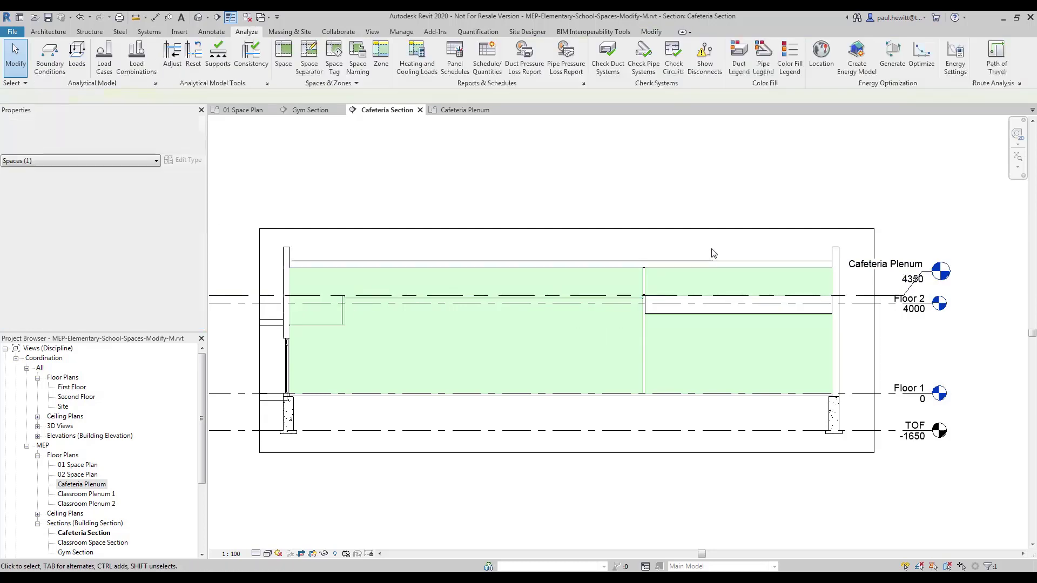
left_click(748, 293)
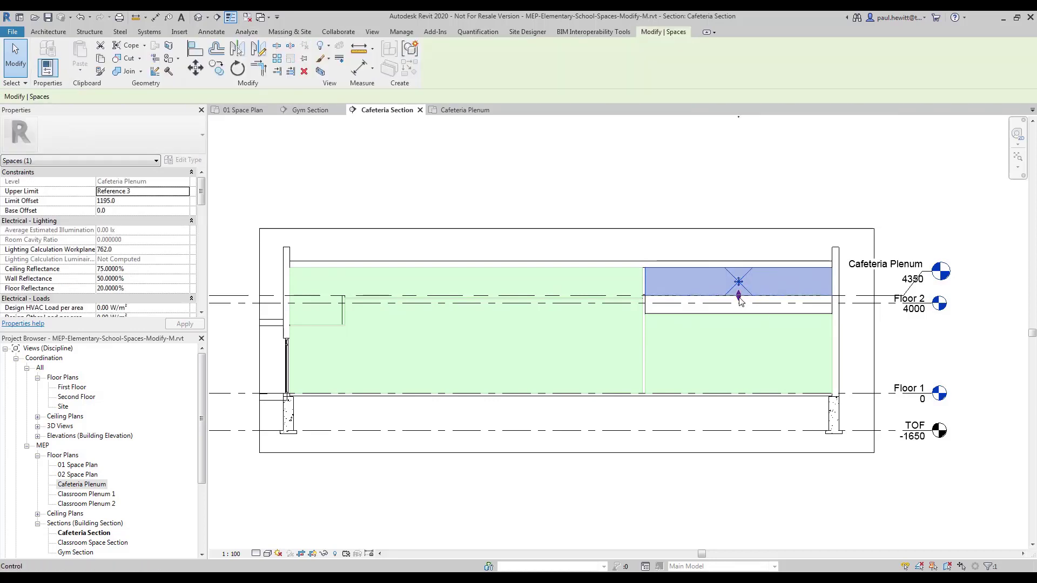
left_click_drag(740, 302, 739, 325)
left_click(767, 217)
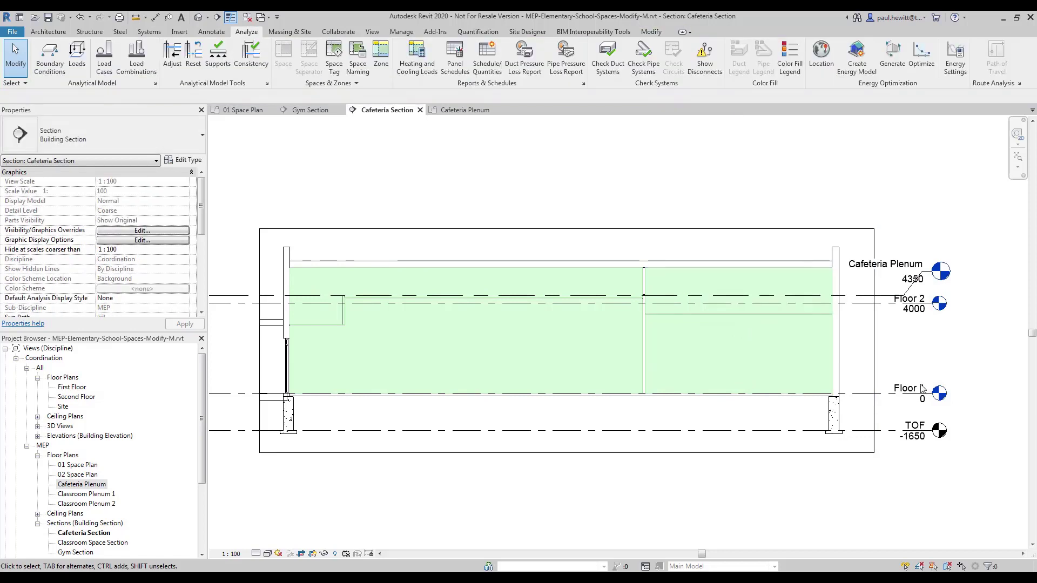
scroll(940, 393, "down", 2)
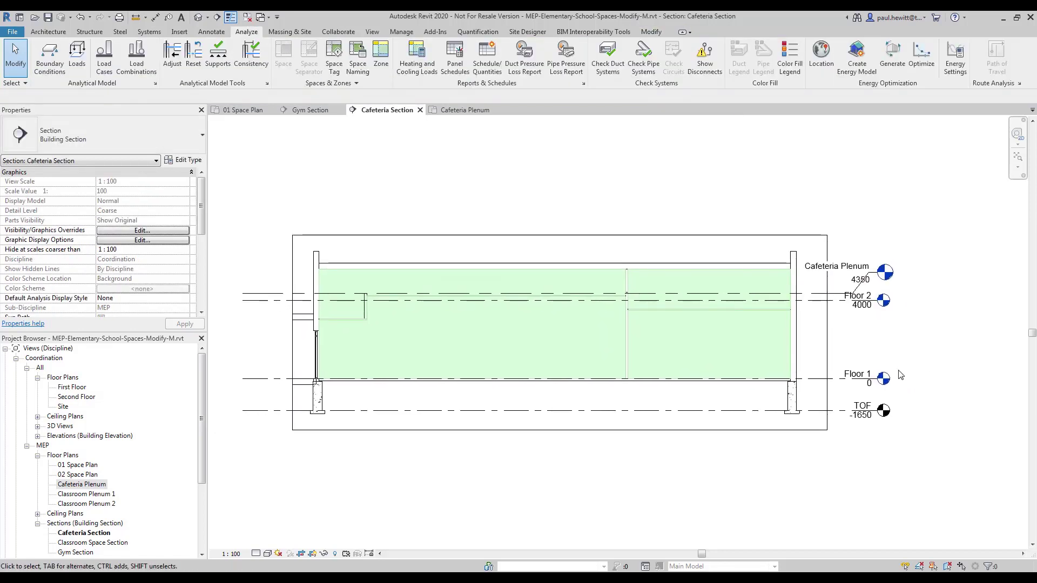